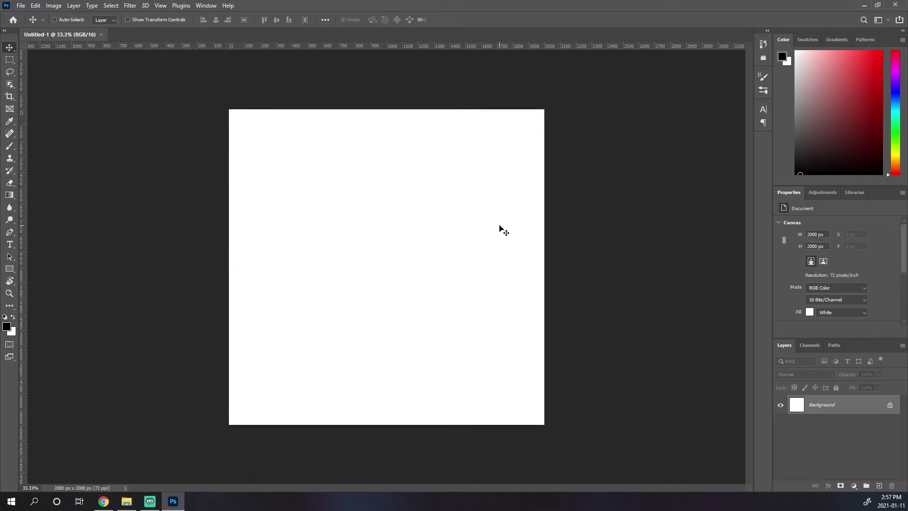
# Switch to the Brush tool on the blank 2000 × 2000 px Untitled-1 canvas.
pyautogui.press('b')
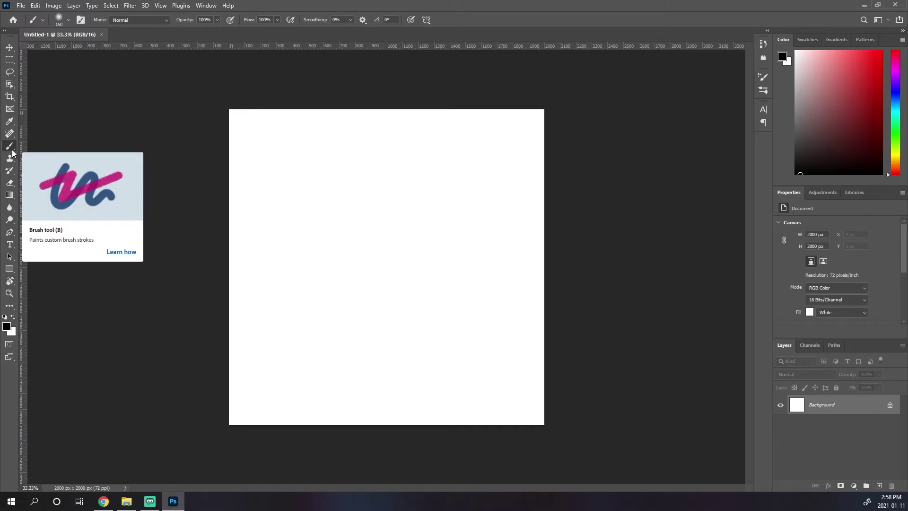
# Add Layer 1 and paint a soft black circle near the canvas top-left.
pyautogui.hotkey('ctrl', 'shift', 'alt', 'n')
pyautogui.press(']')
pyautogui.moveTo(261, 137)
pyautogui.mouseDown()
pyautogui.moveTo(291, 173)
pyautogui.moveTo(293, 137)
pyautogui.moveTo(271, 168)
pyautogui.moveTo(292, 139)
pyautogui.moveTo(282, 154)
pyautogui.mouseUp()
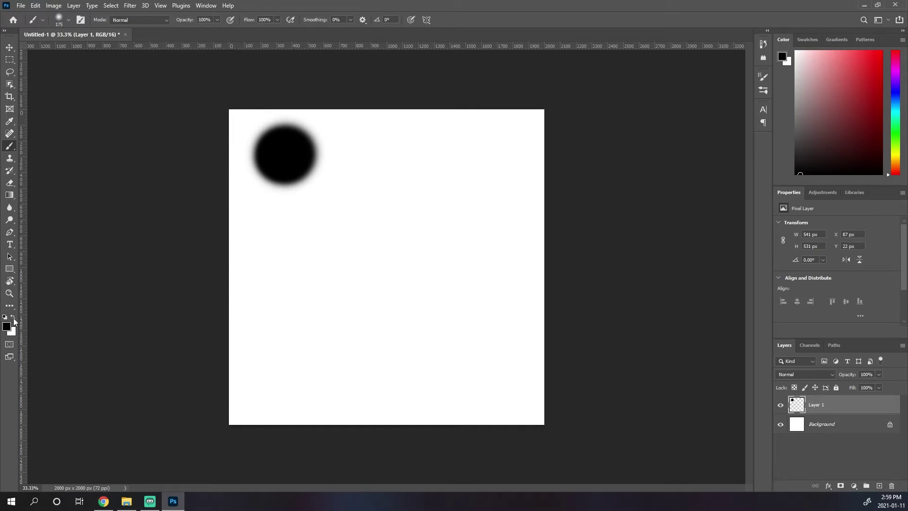
# Paint white eyes and a smile on the black circle with a smaller brush.
pyautogui.click(13, 320)
pyautogui.press('[')
pyautogui.press('[')
pyautogui.press('[')
pyautogui.press('[')
pyautogui.press('[')
pyautogui.press('[')
pyautogui.press('[')
pyautogui.press('[')
pyautogui.press('[')
pyautogui.moveTo(273, 142)
pyautogui.mouseDown()
pyautogui.moveTo(289, 153)
pyautogui.moveTo(276, 170)
pyautogui.moveTo(298, 160)
pyautogui.mouseUp()
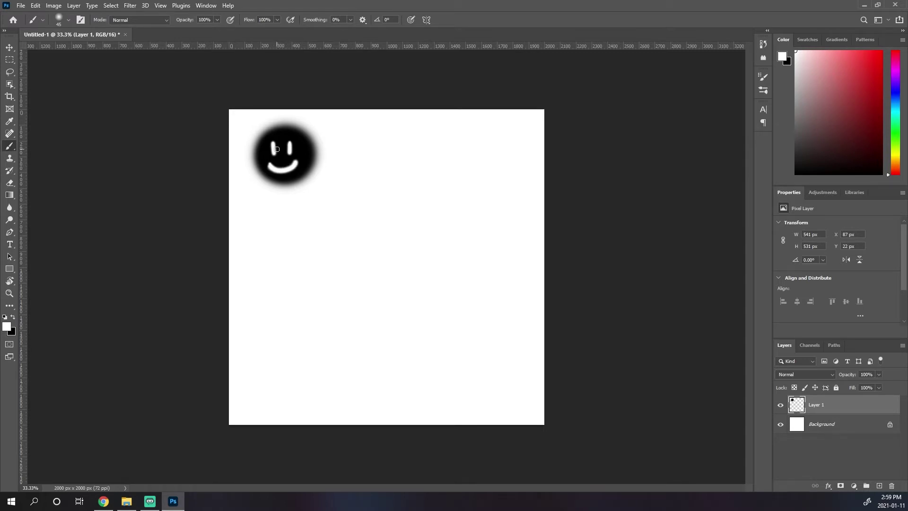
pyautogui.press('x')
# Set the foreground colour to a fully saturated bright yellow (ffea00).
pyautogui.click(8, 328)
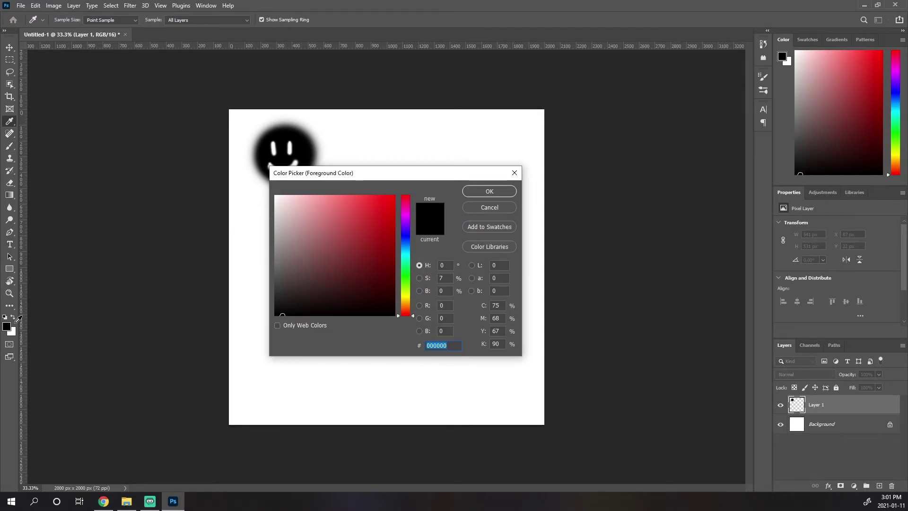
pyautogui.moveTo(340, 262)
pyautogui.mouseDown()
pyautogui.moveTo(365, 240)
pyautogui.moveTo(329, 233)
pyautogui.moveTo(383, 213)
pyautogui.moveTo(391, 196)
pyautogui.mouseUp()
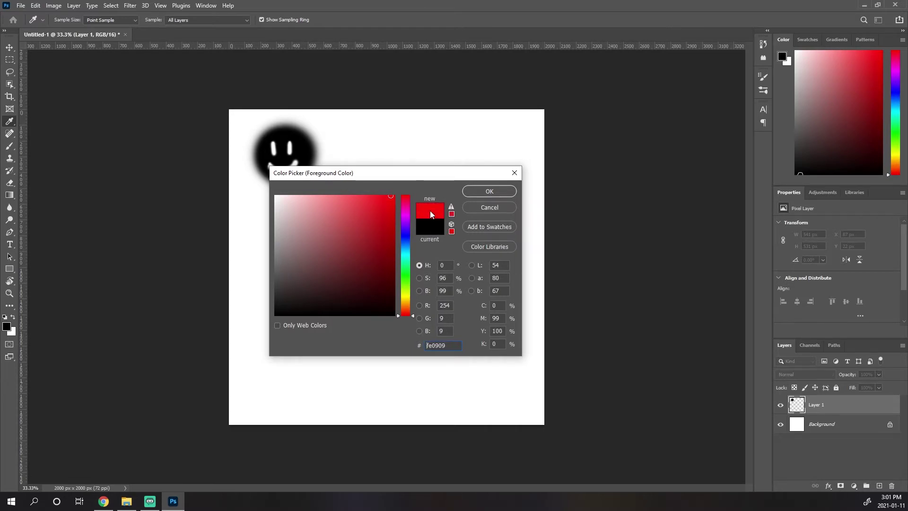
pyautogui.moveTo(402, 225); pyautogui.dragTo(406, 296)
pyautogui.click(394, 195)
pyautogui.click(500, 191)
pyautogui.press('b')
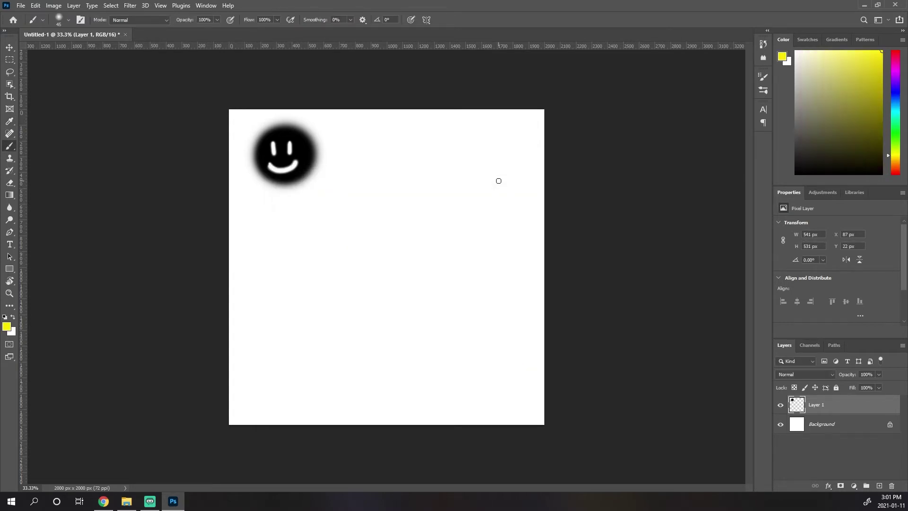
# Set the background colour to a dark navy blue.
pyautogui.click(12, 333)
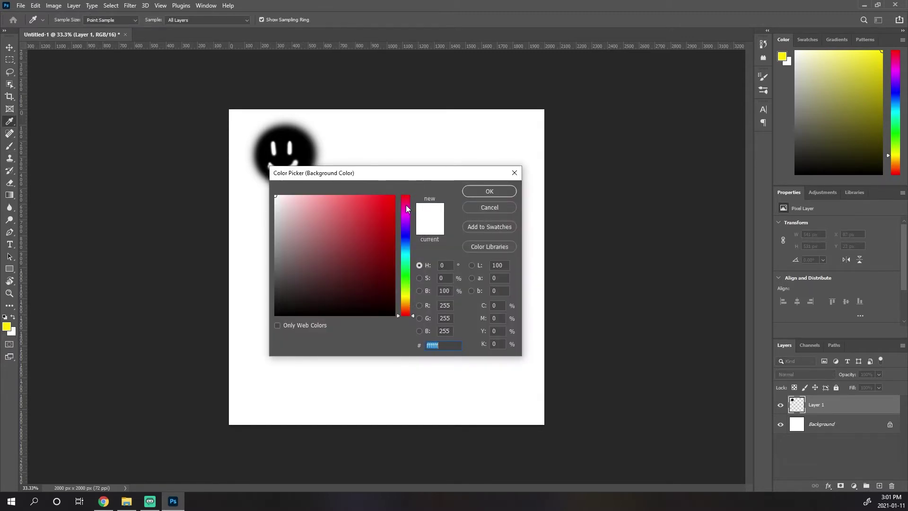
pyautogui.moveTo(407, 205); pyautogui.dragTo(406, 234)
pyautogui.moveTo(367, 269)
pyautogui.mouseDown()
pyautogui.moveTo(376, 283)
pyautogui.moveTo(364, 294)
pyautogui.moveTo(375, 280)
pyautogui.mouseUp()
pyautogui.click(479, 191)
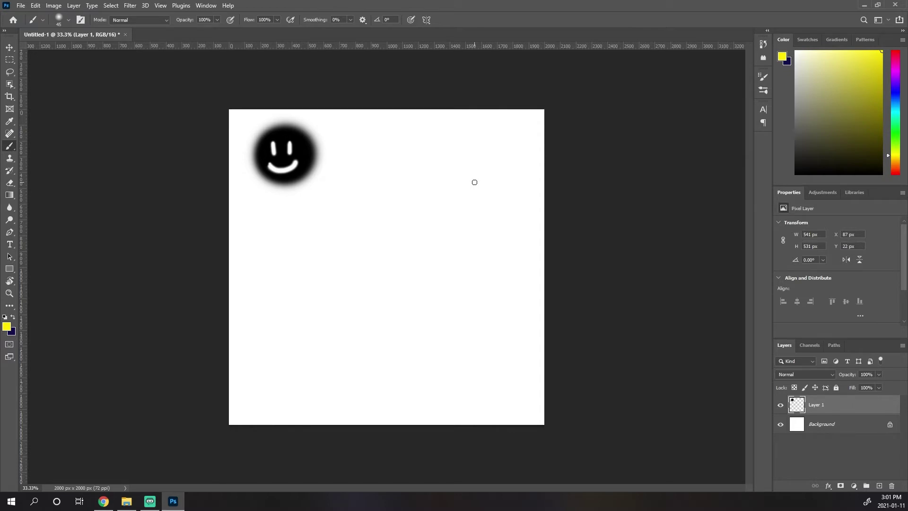
# Paint a yellow smiley with navy eyes and smile right of the black one.
pyautogui.press(']')
pyautogui.press(']')
pyautogui.press(']')
pyautogui.moveTo(377, 133)
pyautogui.mouseDown()
pyautogui.moveTo(392, 173)
pyautogui.moveTo(353, 147)
pyautogui.moveTo(367, 135)
pyautogui.moveTo(378, 149)
pyautogui.moveTo(371, 133)
pyautogui.moveTo(385, 145)
pyautogui.mouseUp()
pyautogui.press('x')
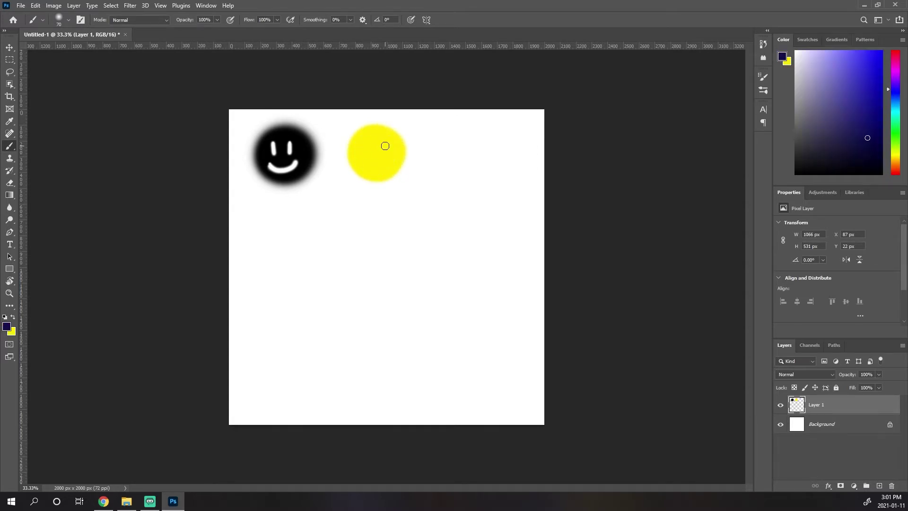
pyautogui.press('[')
pyautogui.moveTo(366, 139)
pyautogui.mouseDown()
pyautogui.moveTo(367, 154)
pyautogui.moveTo(384, 153)
pyautogui.moveTo(376, 173)
pyautogui.moveTo(392, 156)
pyautogui.mouseUp()
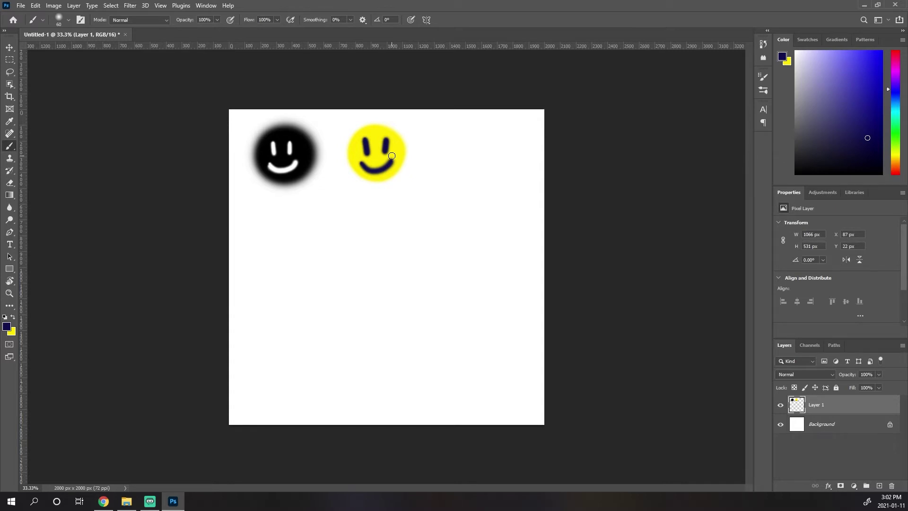
# Paint a navy disc right of the yellow smiley, preparing yellow for its features.
pyautogui.press(']')
pyautogui.press(']')
pyautogui.press(']')
pyautogui.moveTo(450, 135)
pyautogui.mouseDown()
pyautogui.moveTo(435, 161)
pyautogui.moveTo(453, 135)
pyautogui.moveTo(477, 148)
pyautogui.moveTo(451, 143)
pyautogui.moveTo(459, 162)
pyautogui.moveTo(447, 144)
pyautogui.moveTo(443, 168)
pyautogui.moveTo(473, 162)
pyautogui.mouseUp()
pyautogui.press('[')
pyautogui.press('[')
pyautogui.press('[')
pyautogui.press('[')
pyautogui.press('[')
pyautogui.press('x')
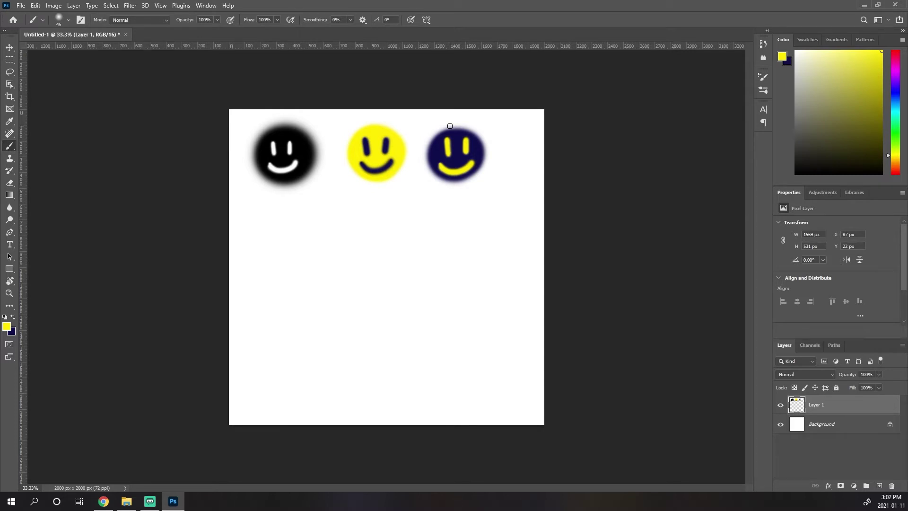
# Show the Brushes panel via Window and select the Soft Round Pressure Size brush.
pyautogui.click(206, 6)
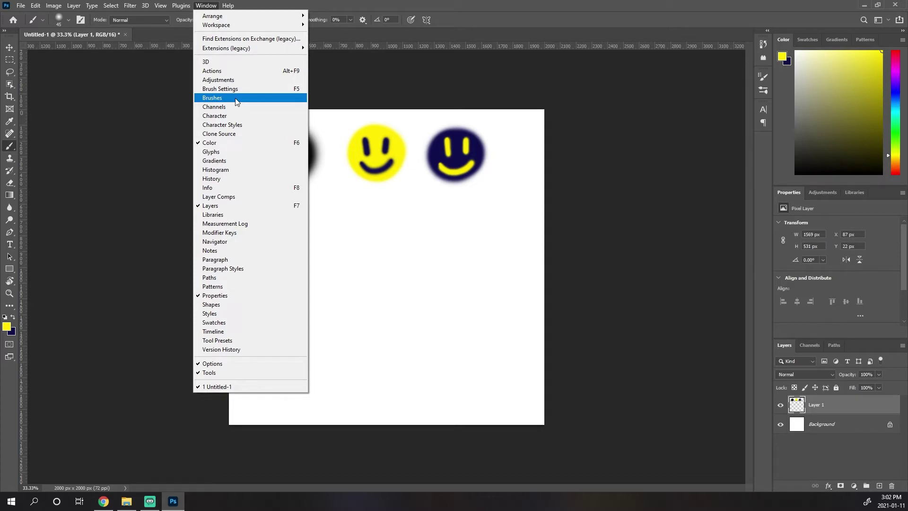
pyautogui.click(274, 96)
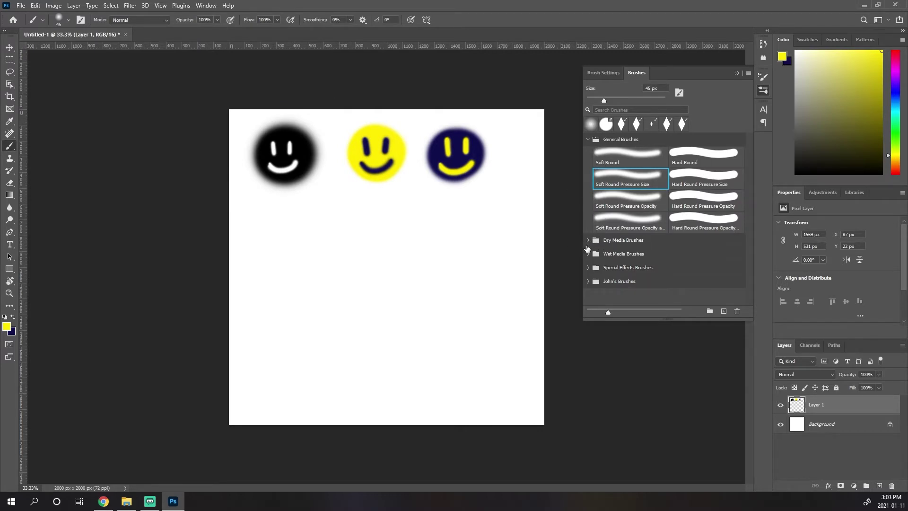
pyautogui.click(589, 282)
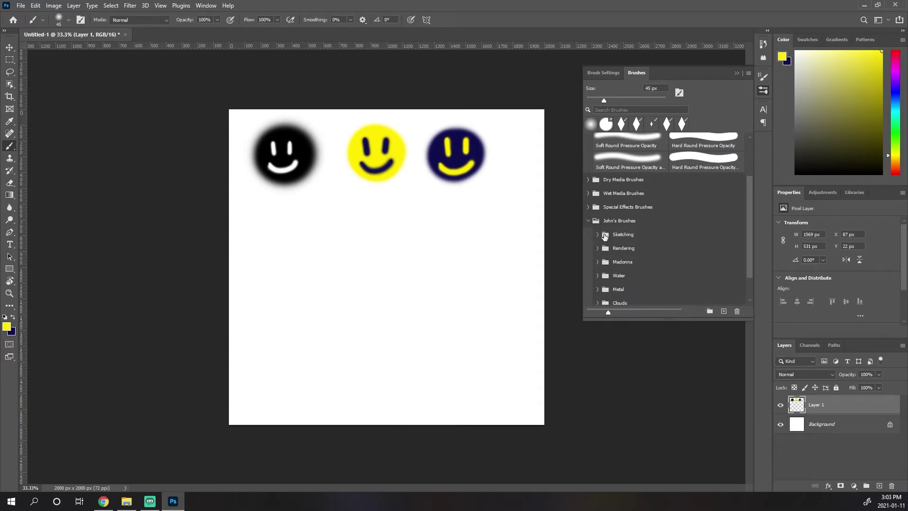
pyautogui.click(589, 221)
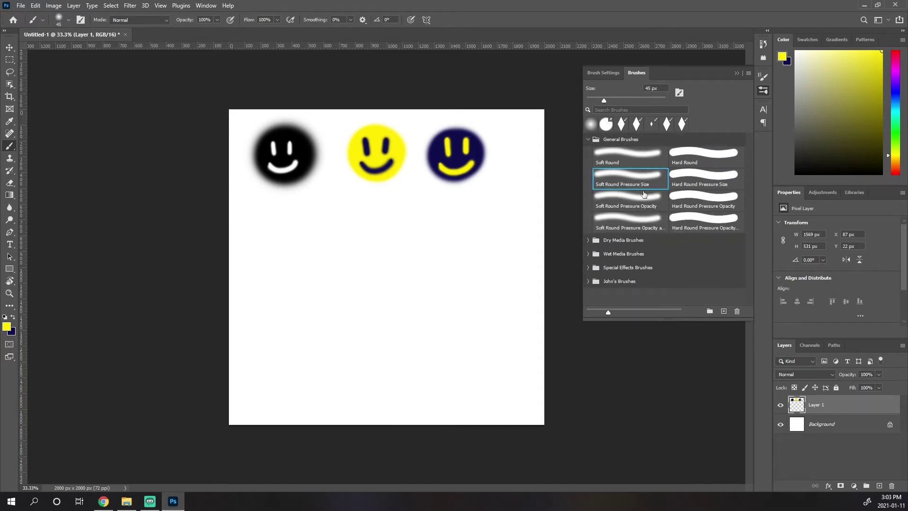
pyautogui.click(636, 204)
pyautogui.click(641, 189)
# Paint two tapered navy test strokes below the black smiley with Soft Round Pressure Size.
pyautogui.press('x')
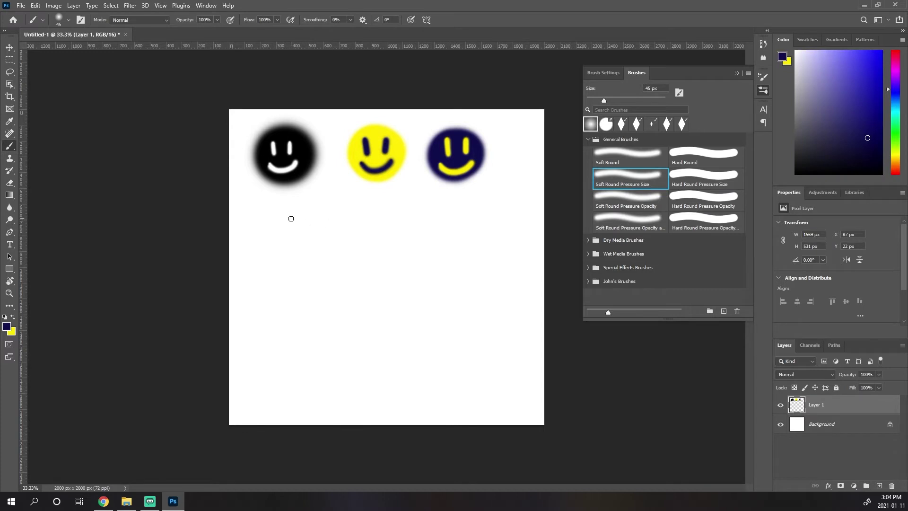
pyautogui.press(']')
pyautogui.press(']')
pyautogui.press(']')
pyautogui.press(']')
pyautogui.press(']')
pyautogui.press(']')
pyautogui.press(']')
pyautogui.moveTo(279, 218); pyautogui.dragTo(330, 327)
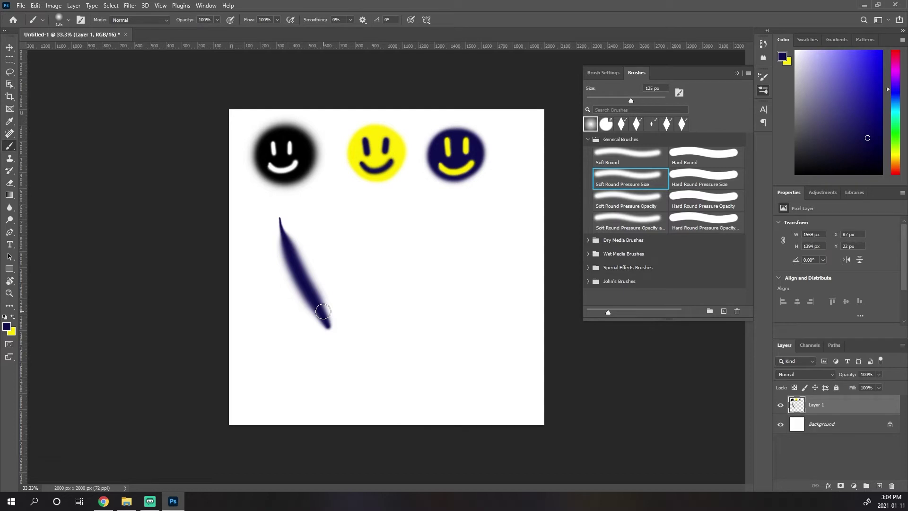
pyautogui.moveTo(302, 213); pyautogui.dragTo(348, 314)
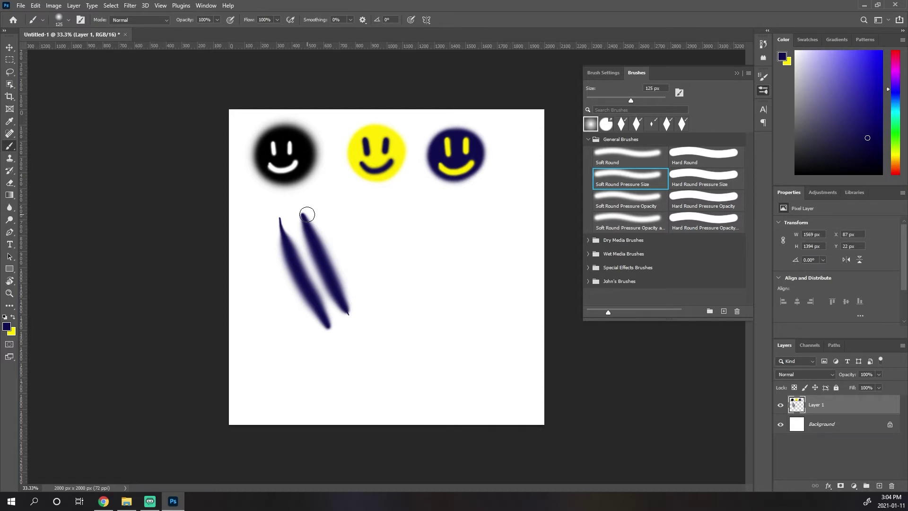
# Test the Soft Round Pressure Opacity and next soft presets with fading strokes, shrinking to 45 px.
pyautogui.click(637, 201)
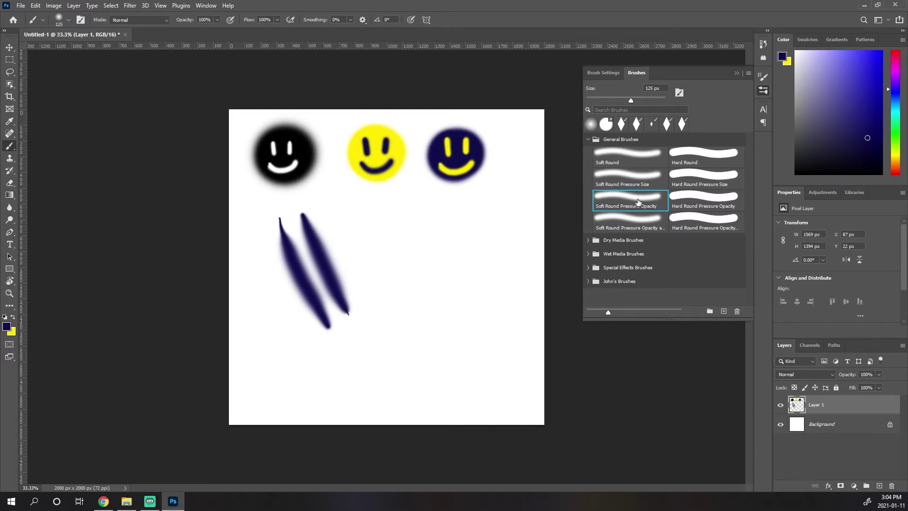
pyautogui.moveTo(357, 205); pyautogui.dragTo(403, 343)
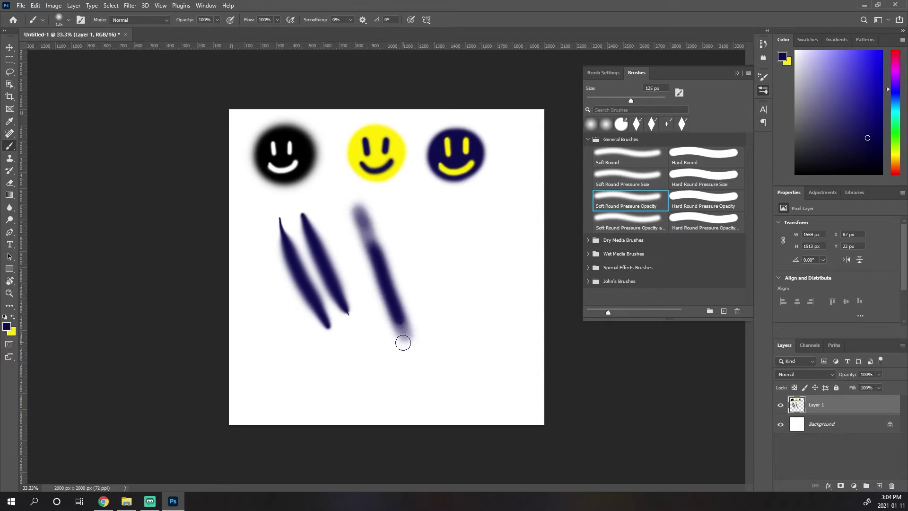
pyautogui.moveTo(384, 214)
pyautogui.mouseDown()
pyautogui.moveTo(396, 239)
pyautogui.moveTo(385, 202)
pyautogui.moveTo(396, 207)
pyautogui.moveTo(415, 242)
pyautogui.moveTo(392, 224)
pyautogui.moveTo(397, 246)
pyautogui.moveTo(406, 223)
pyautogui.moveTo(464, 227)
pyautogui.moveTo(450, 224)
pyautogui.moveTo(449, 239)
pyautogui.moveTo(452, 218)
pyautogui.mouseUp()
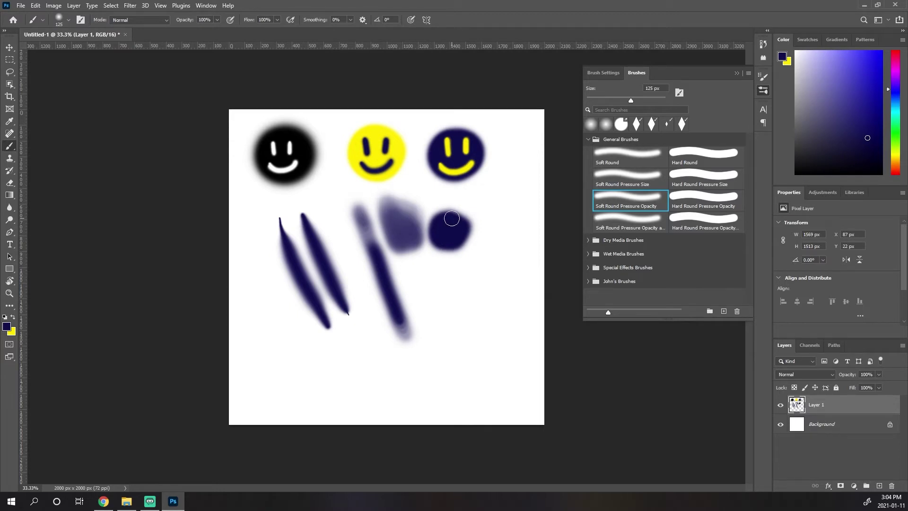
pyautogui.click(631, 226)
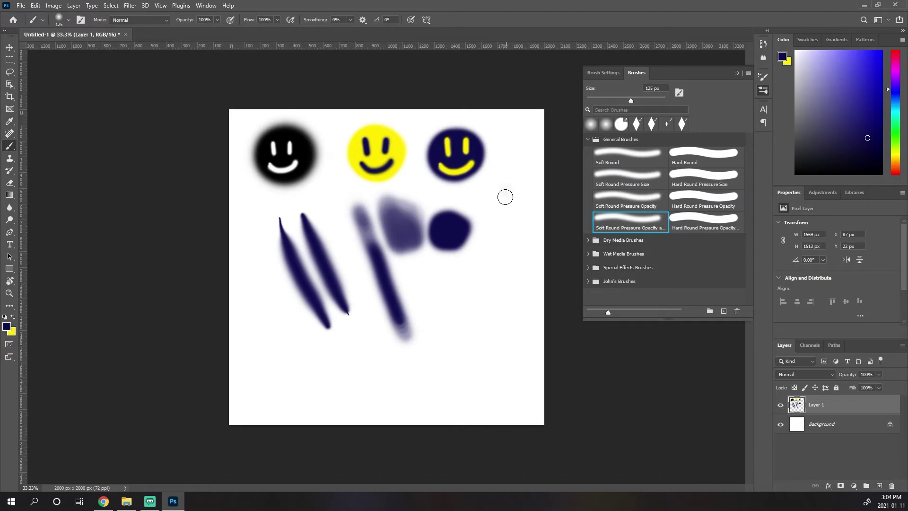
pyautogui.moveTo(505, 197)
pyautogui.mouseDown()
pyautogui.moveTo(509, 187)
pyautogui.moveTo(496, 206)
pyautogui.moveTo(481, 326)
pyautogui.moveTo(483, 384)
pyautogui.mouseUp()
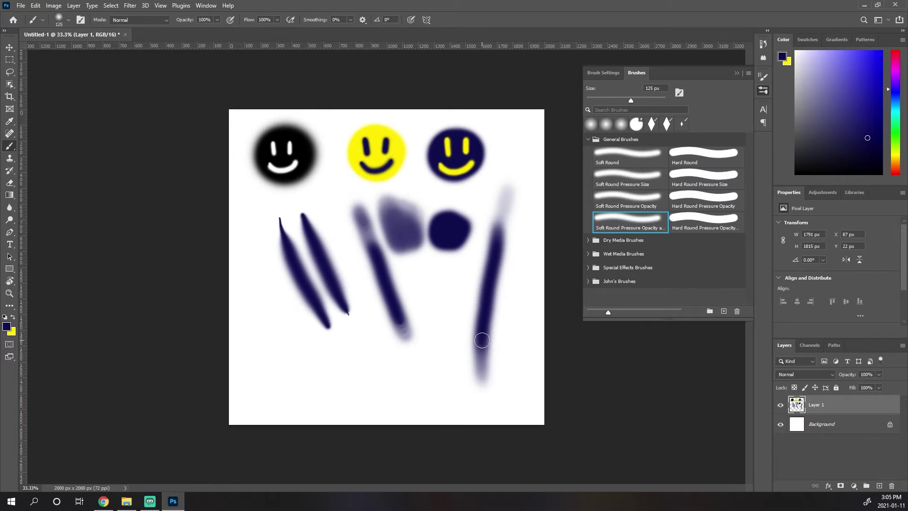
pyautogui.press('[')
pyautogui.press('[')
pyautogui.press('[')
pyautogui.press('[')
pyautogui.press('[')
pyautogui.press('[')
pyautogui.press('[')
pyautogui.press('[')
pyautogui.moveTo(522, 200); pyautogui.dragTo(516, 378)
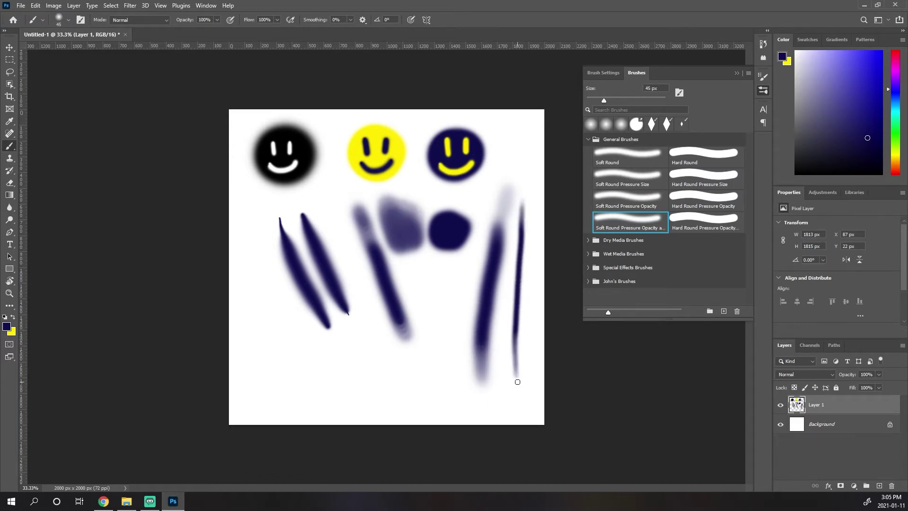
# Test Hard Round Pressure Size and Hard Round Pressure Opacity brushes with navy strokes at 60 px.
pyautogui.click(698, 179)
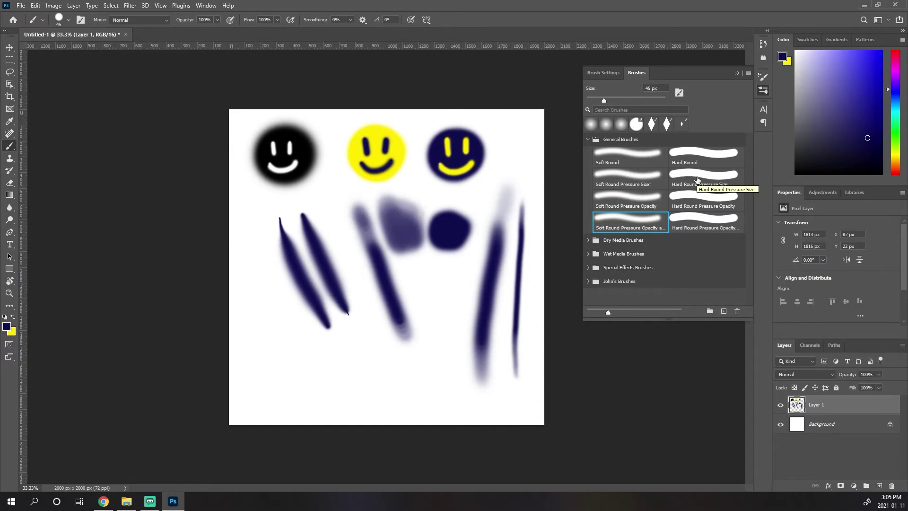
pyautogui.click(697, 179)
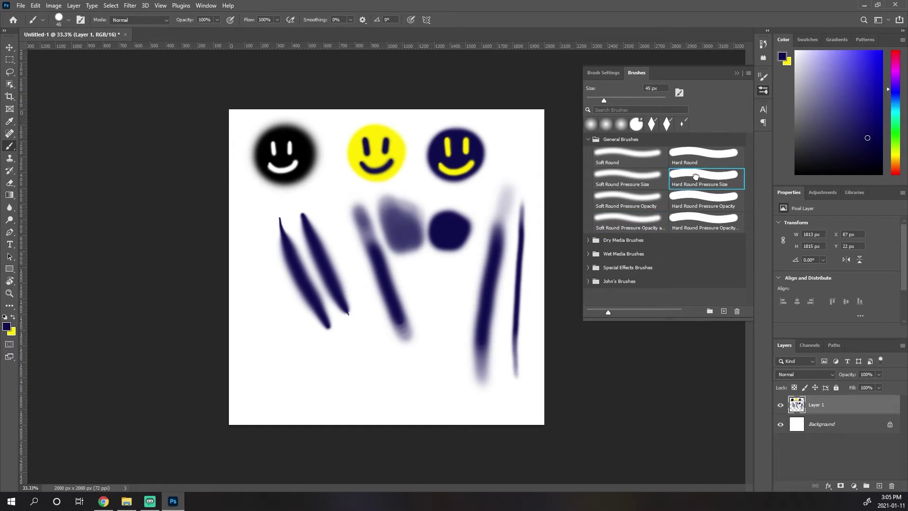
pyautogui.moveTo(446, 270); pyautogui.dragTo(447, 333)
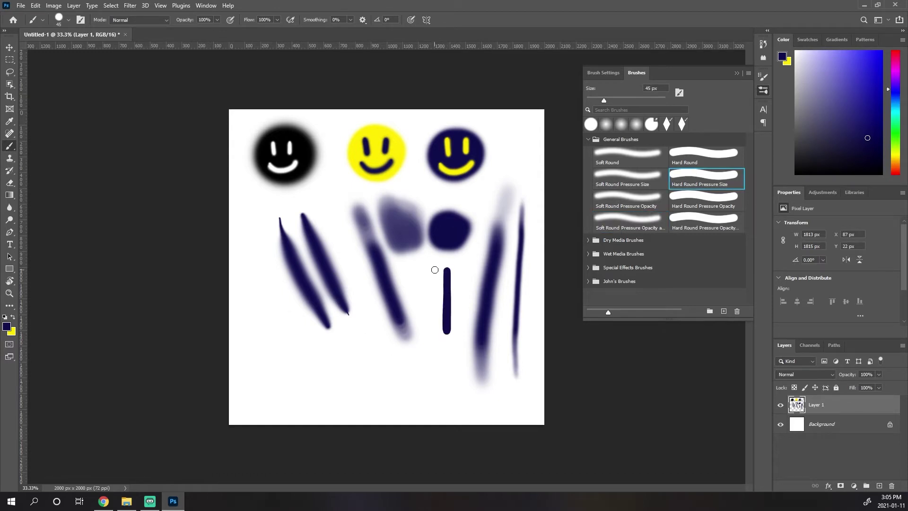
pyautogui.moveTo(434, 269); pyautogui.dragTo(435, 328)
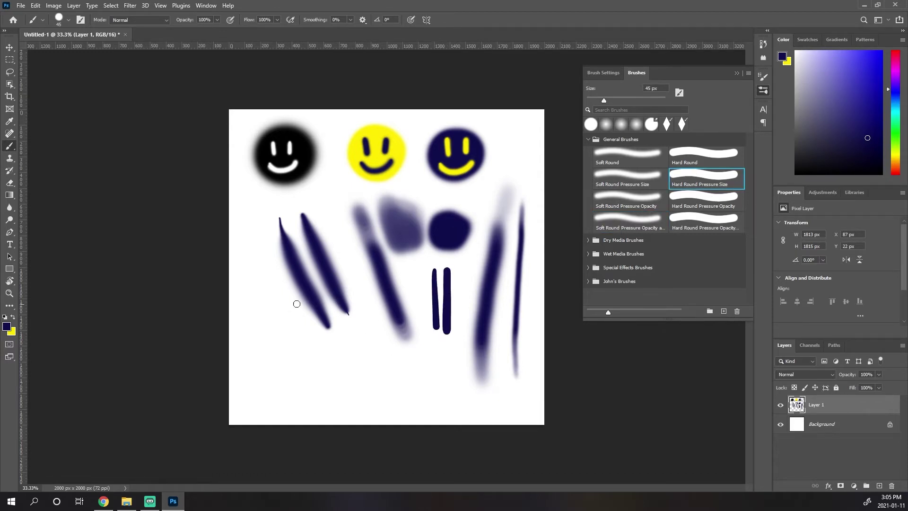
pyautogui.moveTo(250, 268); pyautogui.dragTo(306, 379)
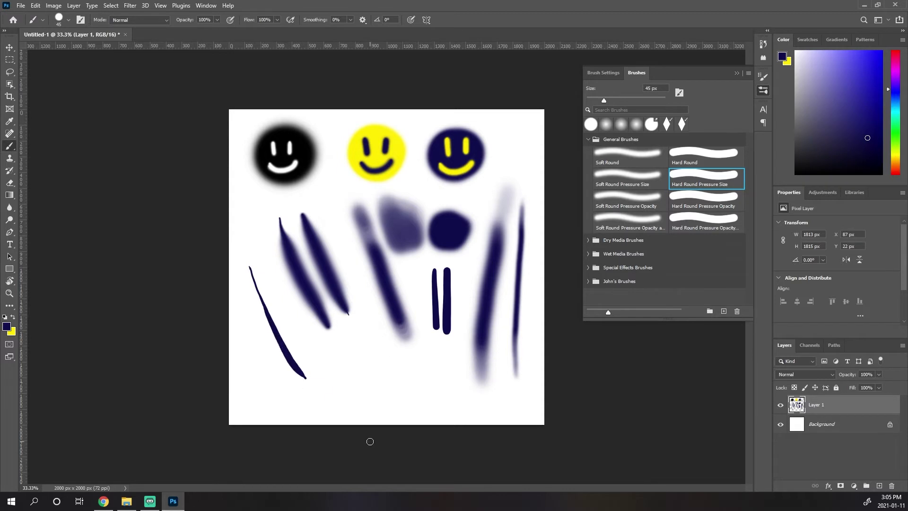
pyautogui.click(702, 201)
pyautogui.press(']')
pyautogui.press(']')
pyautogui.moveTo(246, 217); pyautogui.dragTo(304, 348)
pyautogui.click(706, 222)
pyautogui.moveTo(334, 203); pyautogui.dragTo(374, 326)
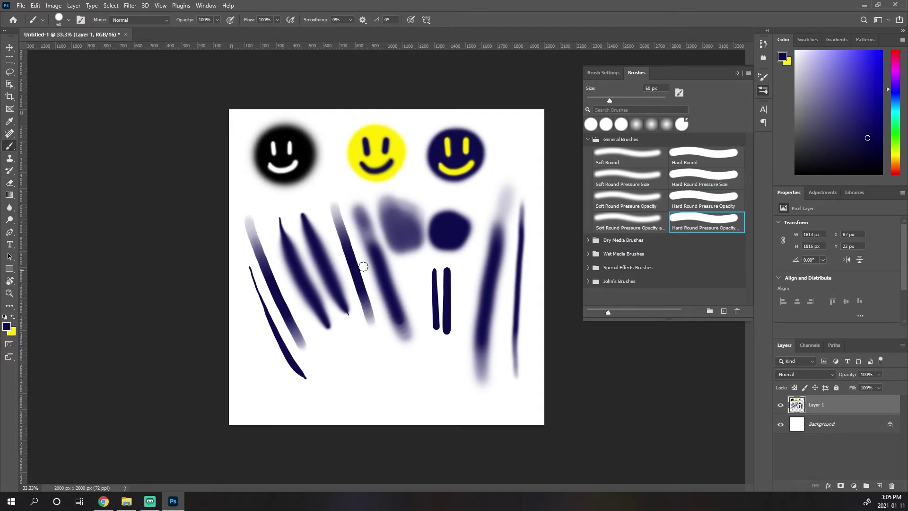
# Draw pencil strokes with the Dry Media KYLE Ultimate Pencil Hard and HB presets.
pyautogui.click(587, 241)
pyautogui.click(636, 262)
pyautogui.moveTo(367, 370)
pyautogui.mouseDown()
pyautogui.moveTo(347, 360)
pyautogui.moveTo(351, 377)
pyautogui.moveTo(439, 382)
pyautogui.mouseUp()
pyautogui.press(']')
pyautogui.press(']')
pyautogui.press(']')
pyautogui.press(']')
pyautogui.press(']')
pyautogui.press(']')
pyautogui.press(']')
pyautogui.press(']')
pyautogui.press(']')
pyautogui.press(']')
pyautogui.press(']')
pyautogui.press(']')
pyautogui.press(']')
pyautogui.click(704, 258)
pyautogui.moveTo(242, 359); pyautogui.dragTo(277, 381)
# Add more HB pencil blobs and squiggles at 70 and 20 px, then clear all test strokes.
pyautogui.press(']')
pyautogui.press(']')
pyautogui.moveTo(239, 331)
pyautogui.mouseDown()
pyautogui.moveTo(277, 352)
pyautogui.moveTo(244, 303)
pyautogui.mouseUp()
pyautogui.moveTo(275, 373)
pyautogui.mouseDown()
pyautogui.moveTo(322, 378)
pyautogui.moveTo(392, 407)
pyautogui.mouseUp()
pyautogui.moveTo(458, 351); pyautogui.dragTo(457, 405)
pyautogui.moveTo(466, 372)
pyautogui.mouseDown()
pyautogui.moveTo(492, 409)
pyautogui.moveTo(426, 364)
pyautogui.mouseUp()
pyautogui.press('[')
pyautogui.press('[')
pyautogui.press('[')
pyautogui.press('[')
pyautogui.press('[')
pyautogui.press('[')
pyautogui.press('[')
pyautogui.press('[')
pyautogui.moveTo(416, 298)
pyautogui.mouseDown()
pyautogui.moveTo(438, 343)
pyautogui.moveTo(463, 299)
pyautogui.mouseUp()
pyautogui.moveTo(412, 274); pyautogui.dragTo(416, 343)
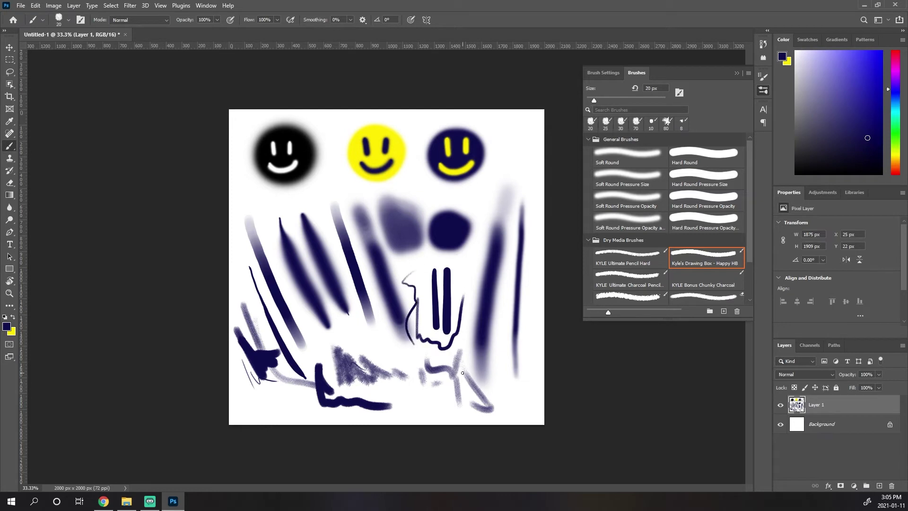
pyautogui.hotkey('ctrl', 'z')
pyautogui.hotkey('ctrl', 'z')
pyautogui.hotkey('ctrl', 'z')
pyautogui.hotkey('ctrl', 'z')
pyautogui.hotkey('ctrl', 'z')
pyautogui.hotkey('ctrl', 'z')
pyautogui.hotkey('ctrl', 'z')
pyautogui.hotkey('ctrl', 'z')
pyautogui.hotkey('ctrl', 'z')
pyautogui.hotkey('ctrl', 'z')
pyautogui.hotkey('ctrl', 'z')
pyautogui.hotkey('ctrl', 'z')
pyautogui.hotkey('ctrl', 'z')
pyautogui.hotkey('ctrl', 'z')
pyautogui.hotkey('ctrl', 'z')
pyautogui.hotkey('ctrl', 'z')
pyautogui.hotkey('ctrl', 'z')
pyautogui.hotkey('ctrl', 'z')
pyautogui.hotkey('ctrl', 'z')
pyautogui.hotkey('ctrl', 'z')
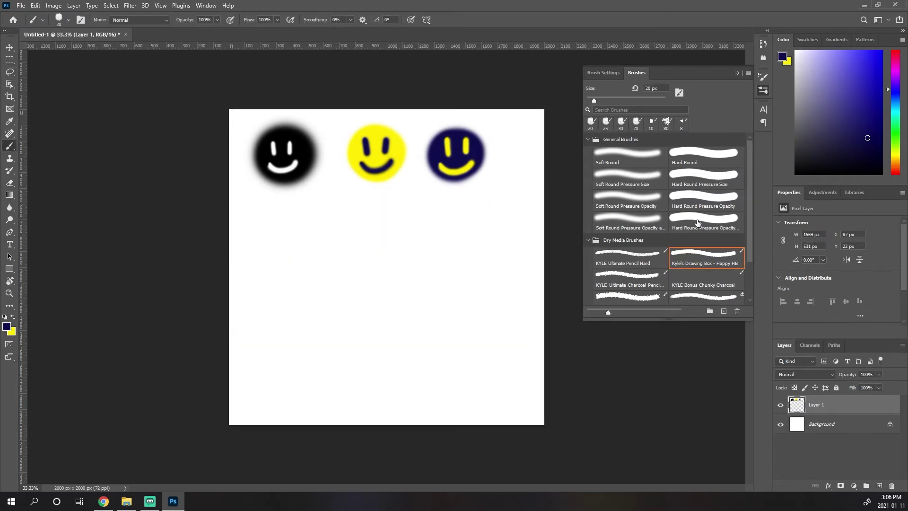
# Select the Hard Round Pressure Opacity brush and show the Brush Settings panel.
pyautogui.click(588, 240)
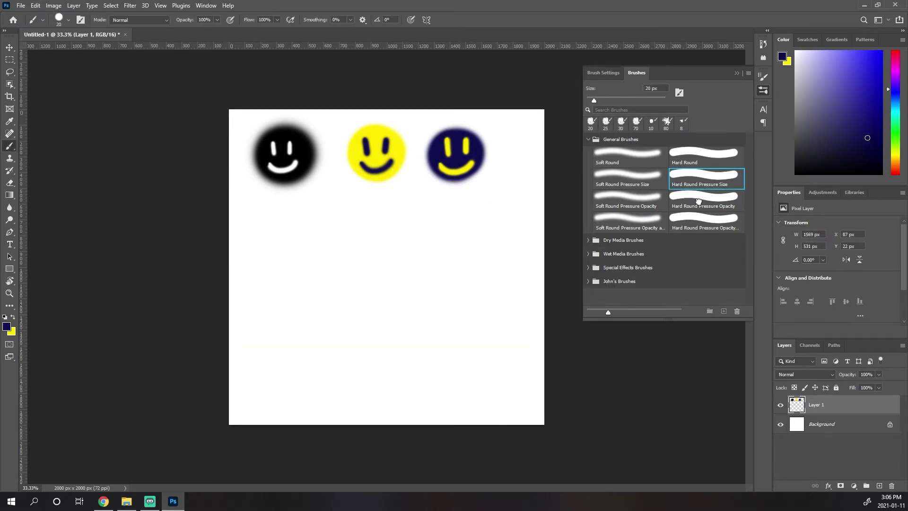
pyautogui.click(714, 228)
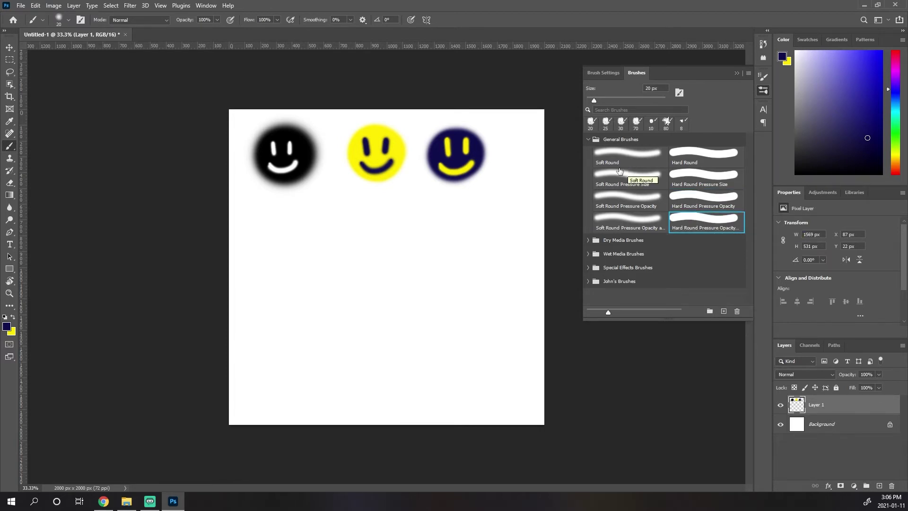
pyautogui.click(596, 73)
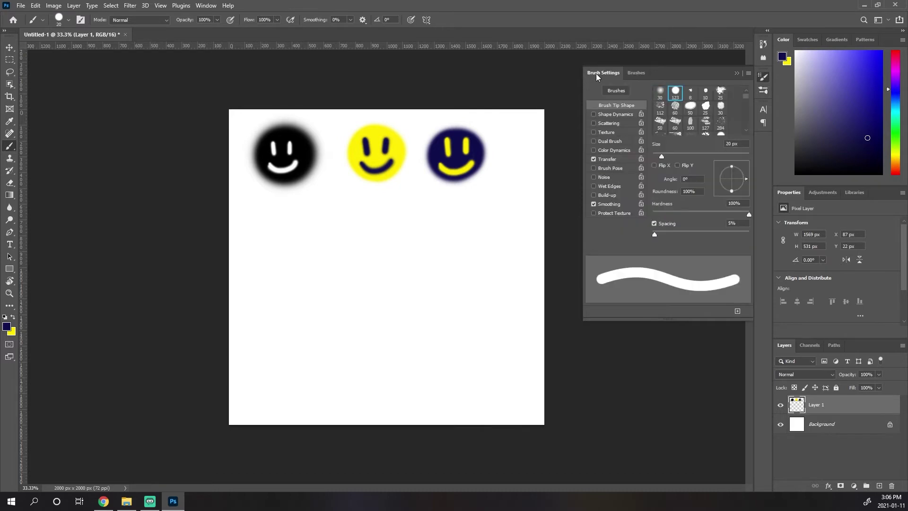
pyautogui.press('F5')
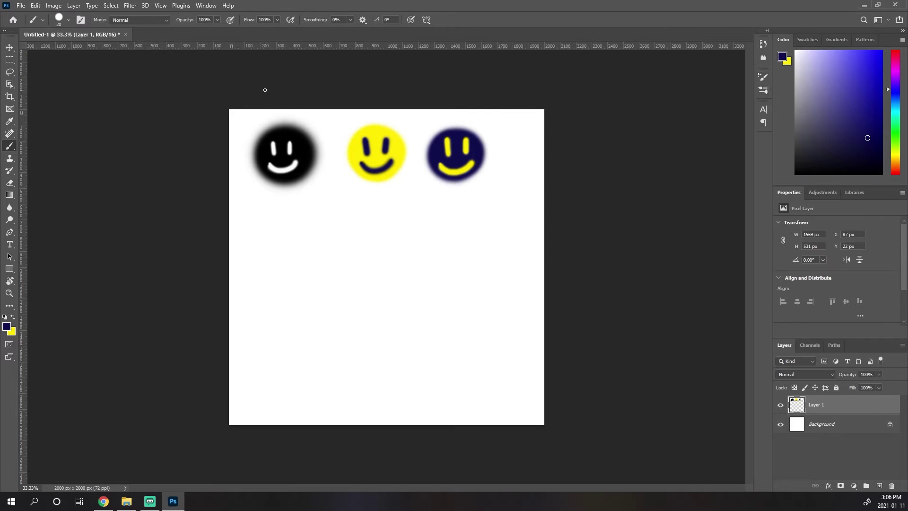
pyautogui.press('F5')
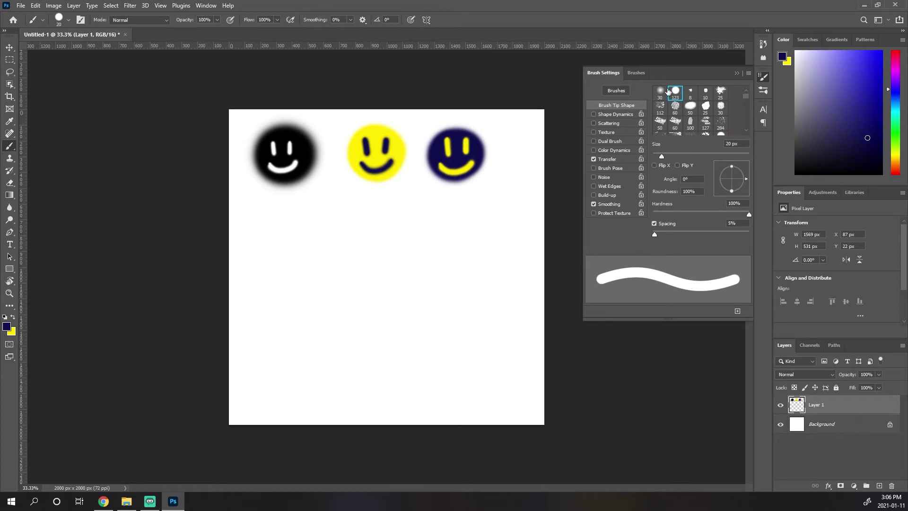
# Enable Shape Dynamics with Size Jitter Control set to Pen Pressure.
pyautogui.click(612, 161)
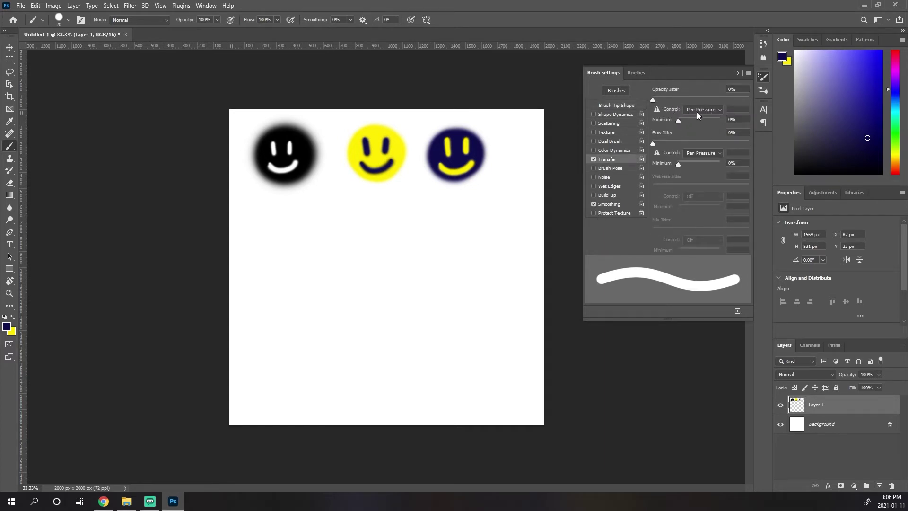
pyautogui.click(612, 114)
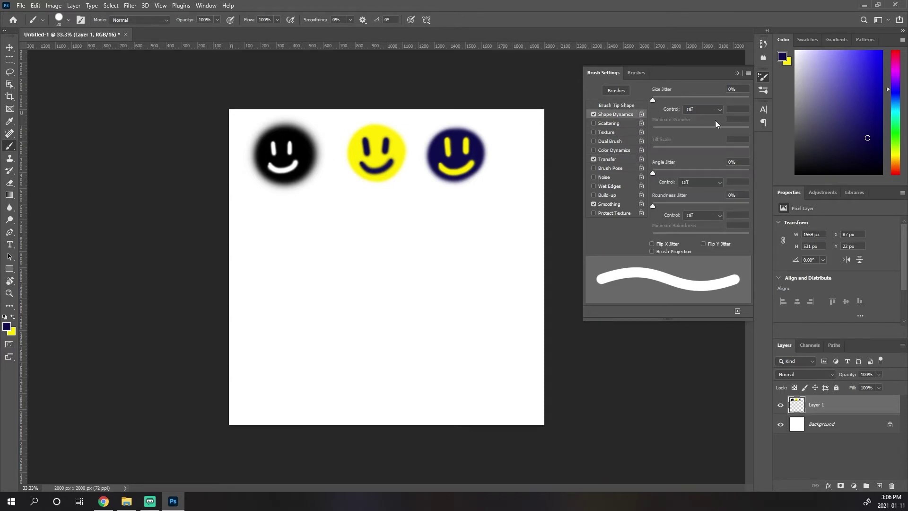
pyautogui.click(697, 109)
pyautogui.click(695, 127)
# Paint four tapered pressure test strokes, enlarging the brush to 40 px.
pyautogui.moveTo(356, 223)
pyautogui.mouseDown()
pyautogui.moveTo(363, 290)
pyautogui.moveTo(388, 357)
pyautogui.mouseUp()
pyautogui.press(']')
pyautogui.press(']')
pyautogui.press(']')
pyautogui.press(']')
pyautogui.moveTo(413, 192); pyautogui.dragTo(443, 325)
pyautogui.moveTo(436, 201); pyautogui.dragTo(466, 308)
pyautogui.moveTo(473, 202)
pyautogui.mouseDown()
pyautogui.moveTo(486, 284)
pyautogui.moveTo(507, 323)
pyautogui.mouseUp()
# Set Size Jitter Control to Off, paint comparison strokes, and undo the final scribble.
pyautogui.click(719, 107)
pyautogui.click(707, 109)
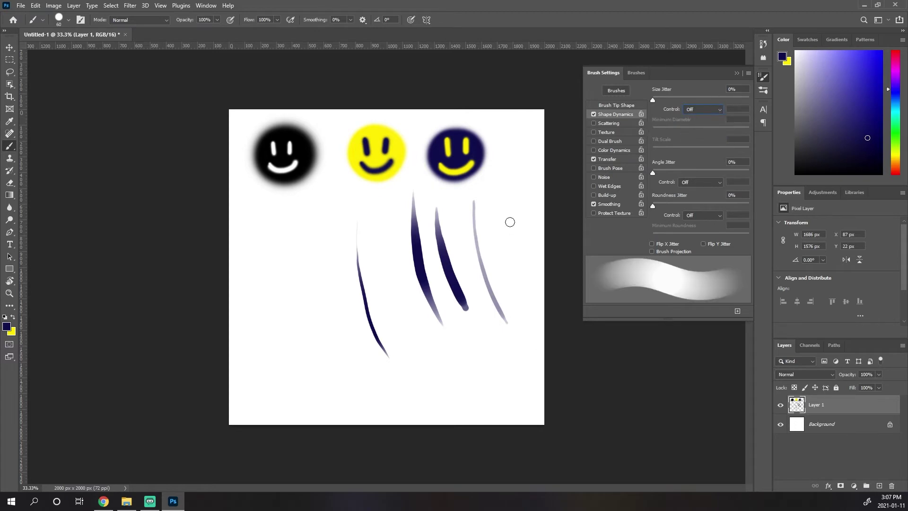
pyautogui.moveTo(515, 199); pyautogui.dragTo(518, 309)
pyautogui.moveTo(294, 230)
pyautogui.mouseDown()
pyautogui.moveTo(334, 404)
pyautogui.moveTo(317, 247)
pyautogui.moveTo(347, 349)
pyautogui.mouseUp()
pyautogui.moveTo(328, 220); pyautogui.dragTo(355, 316)
pyautogui.moveTo(246, 234)
pyautogui.mouseDown()
pyautogui.moveTo(244, 291)
pyautogui.moveTo(331, 298)
pyautogui.mouseUp()
pyautogui.hotkey('ctrl', 'z')
pyautogui.hotkey('ctrl', 'z')
pyautogui.hotkey('ctrl', 'z')
pyautogui.hotkey('ctrl', 'z')
pyautogui.hotkey('ctrl', 'z')
pyautogui.hotkey('ctrl', 'z')
pyautogui.hotkey('ctrl', 'z')
pyautogui.hotkey('ctrl', 'z')
pyautogui.hotkey('ctrl', 'z')
pyautogui.hotkey('ctrl', 'z')
pyautogui.hotkey('ctrl', 'z')
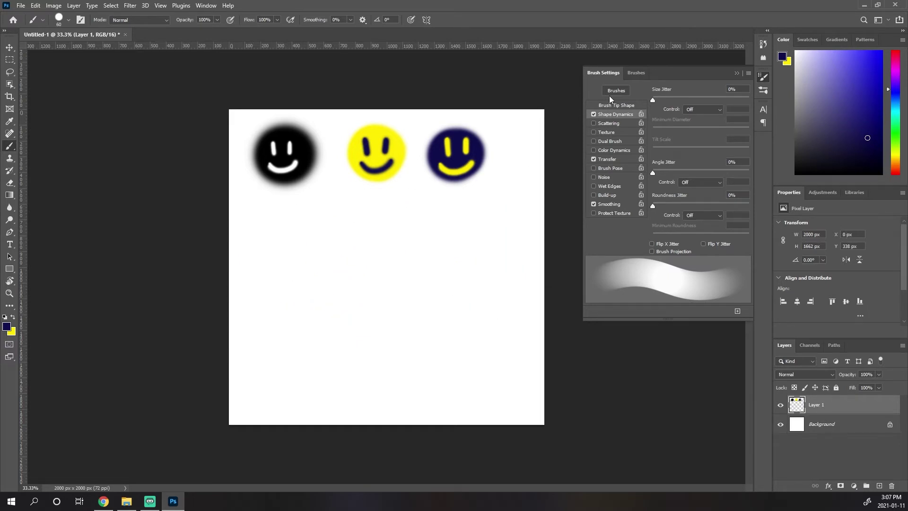
# Set the Shape Dynamics Size Jitter Control back to Pen Pressure.
pyautogui.click(718, 108)
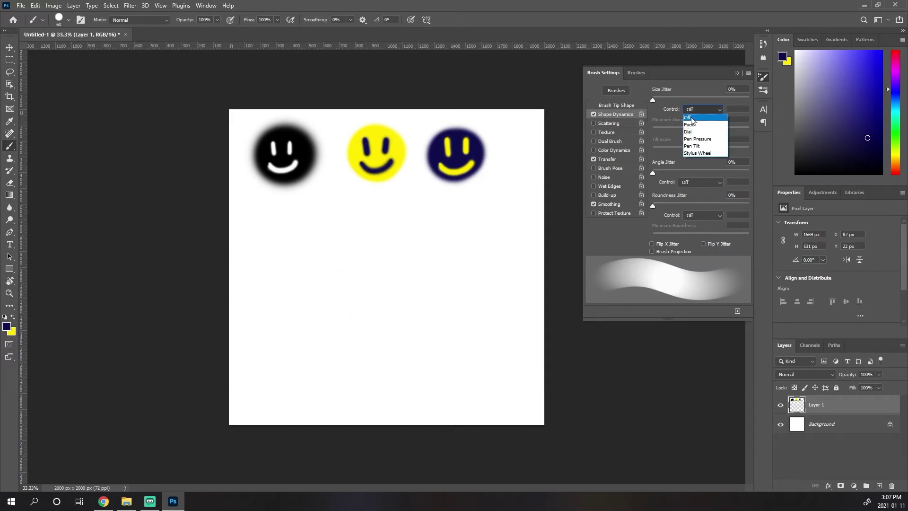
pyautogui.click(700, 128)
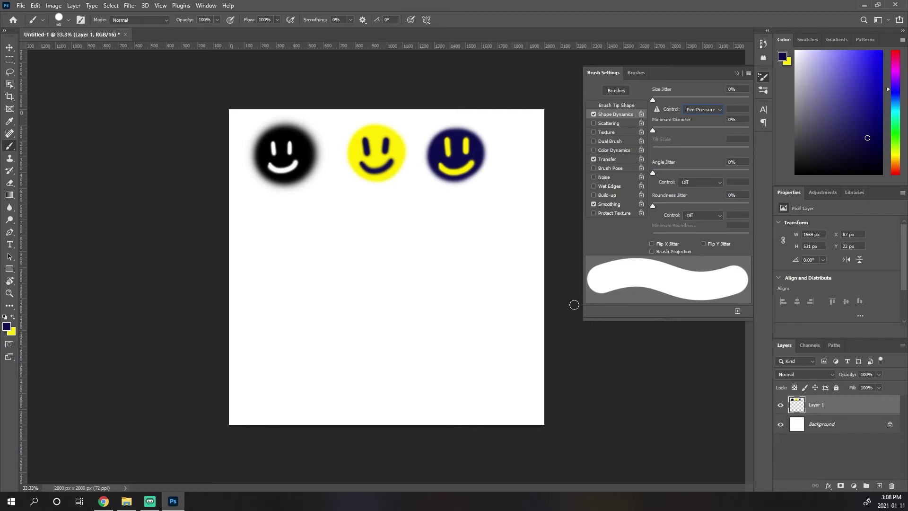
# Fill the ring into a solid navy disc, then test-erase eyes with a 50 px Eraser and undo.
pyautogui.moveTo(300, 234)
pyautogui.mouseDown()
pyautogui.moveTo(283, 283)
pyautogui.moveTo(266, 274)
pyautogui.moveTo(267, 248)
pyautogui.moveTo(277, 275)
pyautogui.moveTo(300, 251)
pyautogui.mouseUp()
pyautogui.press('e')
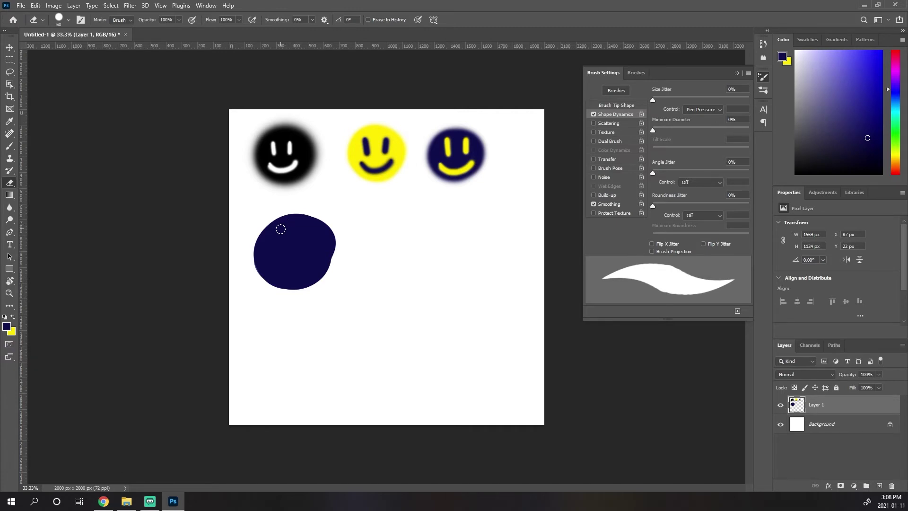
pyautogui.press('[')
pyautogui.press('[')
pyautogui.press('[')
pyautogui.moveTo(278, 229)
pyautogui.mouseDown()
pyautogui.moveTo(285, 254)
pyautogui.moveTo(304, 240)
pyautogui.moveTo(311, 262)
pyautogui.mouseUp()
pyautogui.hotkey('ctrl', 'z')
pyautogui.hotkey('ctrl', 'z')
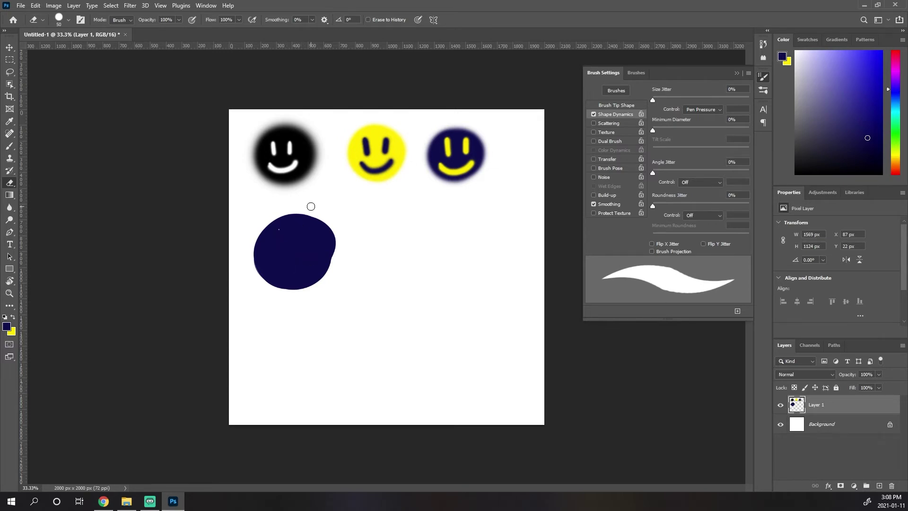
# Erase an eye, turn Size Jitter Off, and set Transfer opacity and flow to Pen Pressure.
pyautogui.moveTo(277, 227)
pyautogui.mouseDown()
pyautogui.moveTo(285, 250)
pyautogui.moveTo(306, 246)
pyautogui.mouseUp()
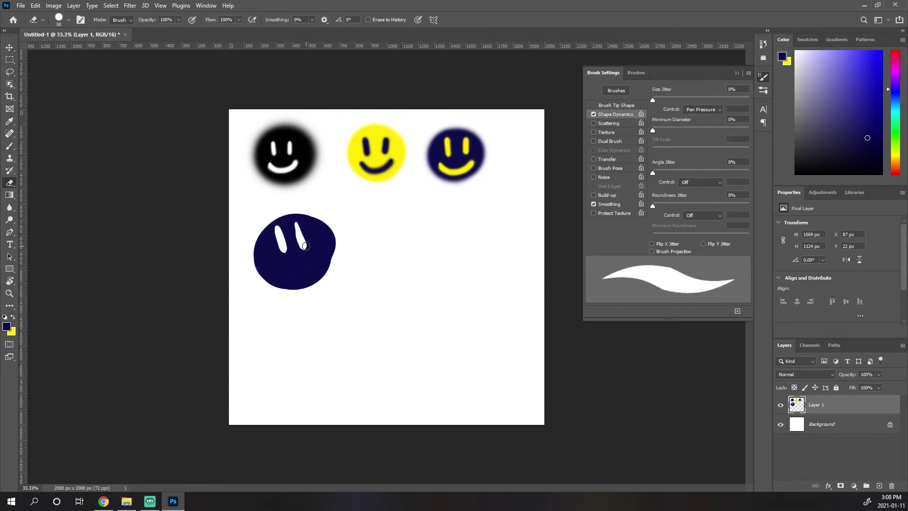
pyautogui.click(704, 109)
pyautogui.click(692, 115)
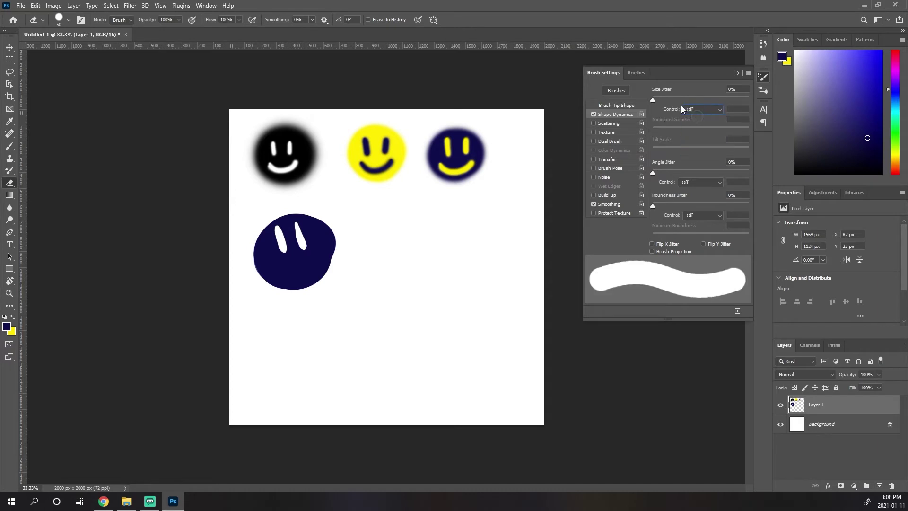
pyautogui.click(607, 159)
pyautogui.click(703, 109)
pyautogui.click(699, 126)
pyautogui.click(720, 154)
pyautogui.click(707, 171)
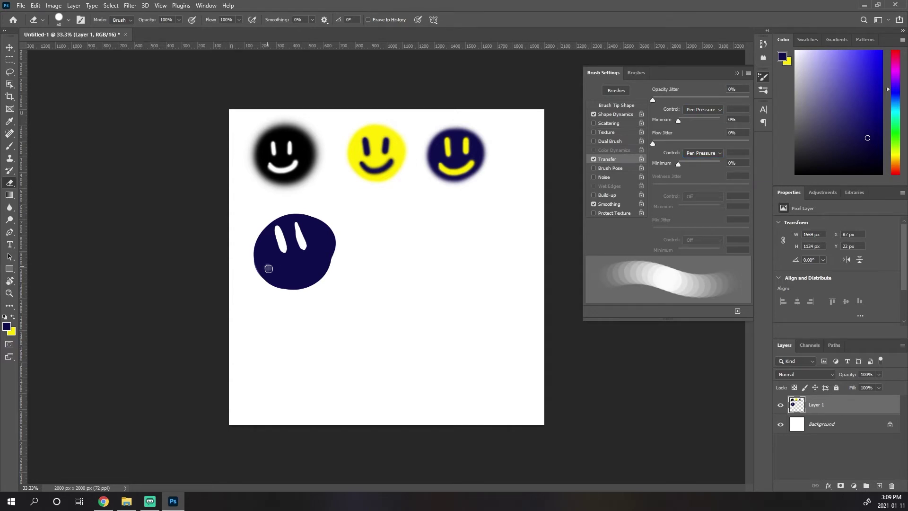
# Erase a soft pressure-faded white smile, re-enabling Transfer with opacity and flow on Pen Pressure.
pyautogui.moveTo(270, 270)
pyautogui.mouseDown()
pyautogui.moveTo(308, 274)
pyautogui.moveTo(324, 238)
pyautogui.mouseUp()
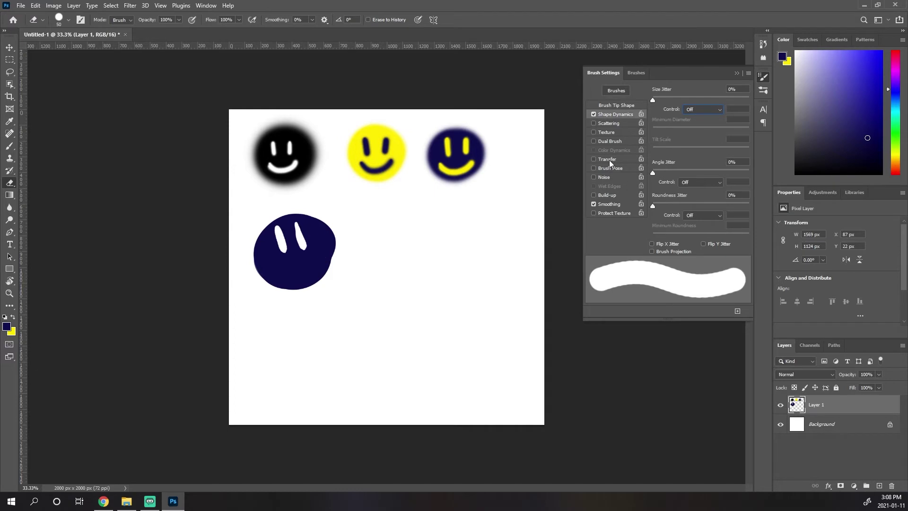
pyautogui.click(603, 159)
pyautogui.click(703, 110)
pyautogui.click(704, 126)
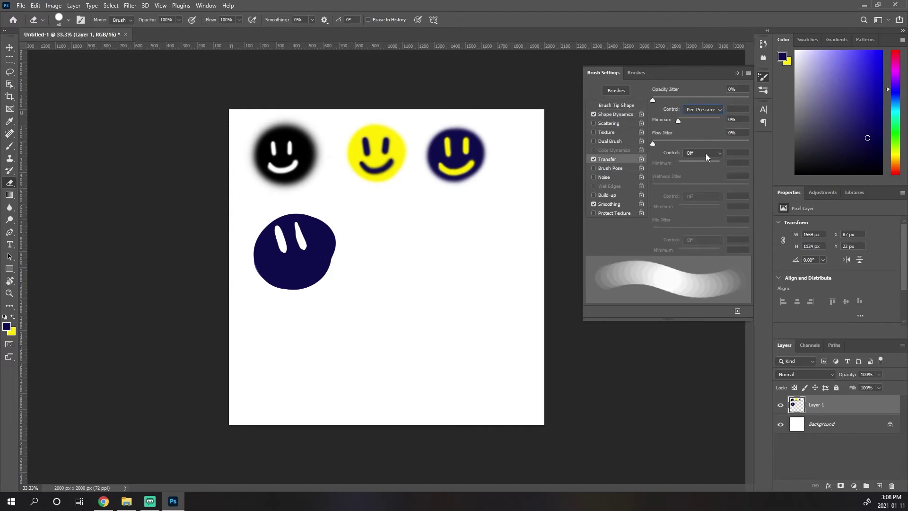
pyautogui.click(707, 153)
pyautogui.click(713, 164)
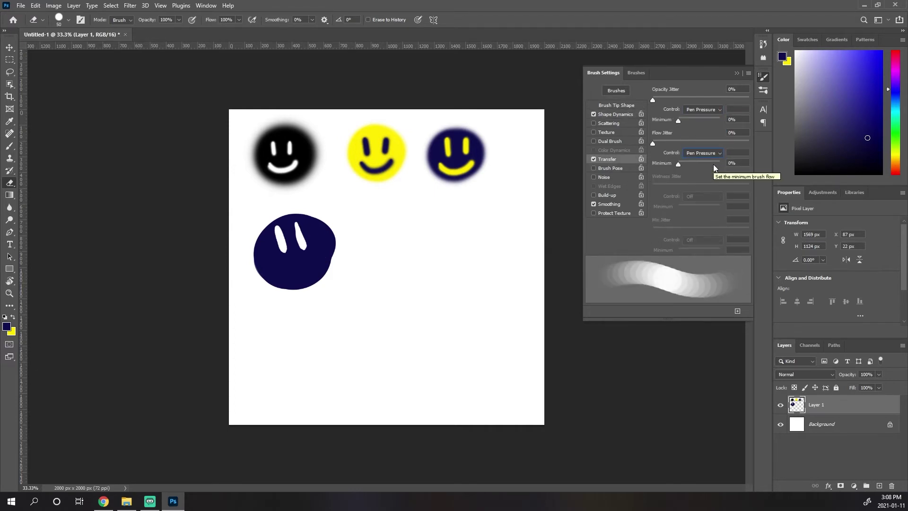
pyautogui.moveTo(266, 267)
pyautogui.mouseDown()
pyautogui.moveTo(296, 278)
pyautogui.moveTo(317, 267)
pyautogui.moveTo(323, 238)
pyautogui.mouseUp()
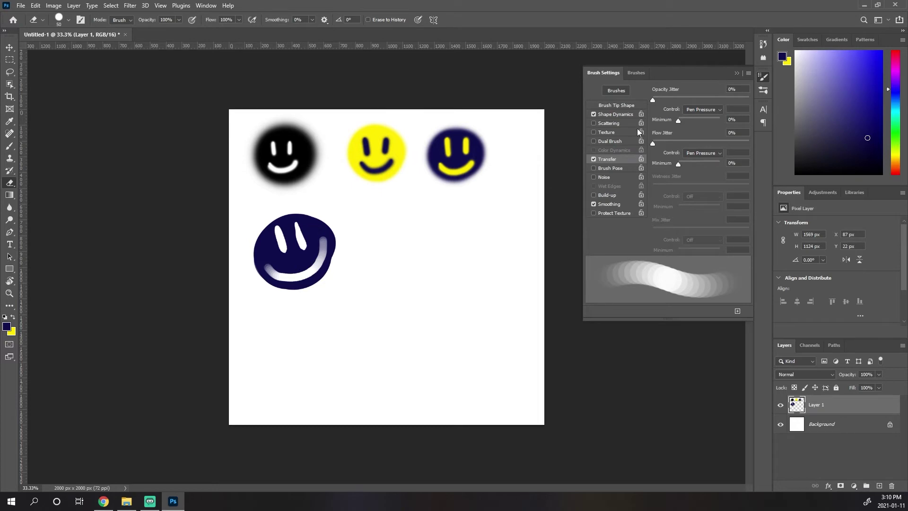
# Disable Shape Dynamics and Transfer, then paint a dark navy block with a 125 px brush.
pyautogui.press('b')
pyautogui.click(593, 114)
pyautogui.click(593, 159)
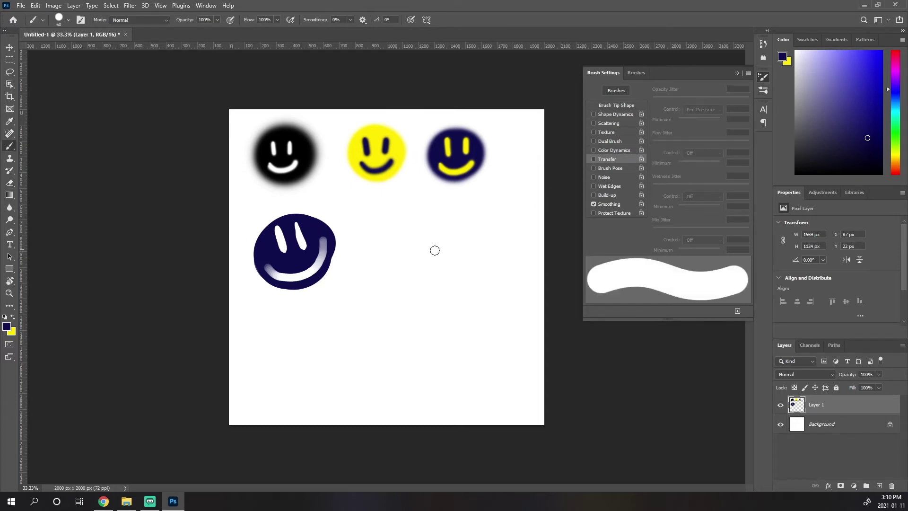
pyautogui.moveTo(405, 210)
pyautogui.mouseDown()
pyautogui.moveTo(411, 276)
pyautogui.moveTo(427, 260)
pyautogui.moveTo(431, 289)
pyautogui.mouseUp()
pyautogui.press(']')
pyautogui.press(']')
pyautogui.press(']')
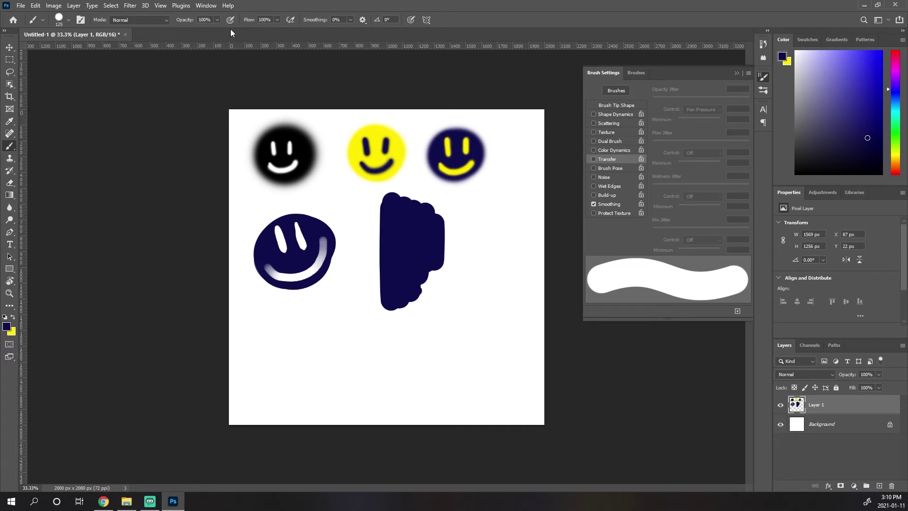
pyautogui.moveTo(448, 219); pyautogui.dragTo(449, 260)
# Drop brush flow to 1% and build up translucent vertical strokes beside the dark block.
pyautogui.moveTo(249, 21); pyautogui.dragTo(139, 76)
pyautogui.moveTo(502, 218)
pyautogui.mouseDown()
pyautogui.moveTo(504, 248)
pyautogui.moveTo(507, 228)
pyautogui.moveTo(462, 374)
pyautogui.moveTo(440, 327)
pyautogui.moveTo(396, 363)
pyautogui.moveTo(439, 350)
pyautogui.moveTo(461, 317)
pyautogui.moveTo(396, 365)
pyautogui.moveTo(330, 356)
pyautogui.moveTo(521, 336)
pyautogui.moveTo(525, 382)
pyautogui.mouseUp()
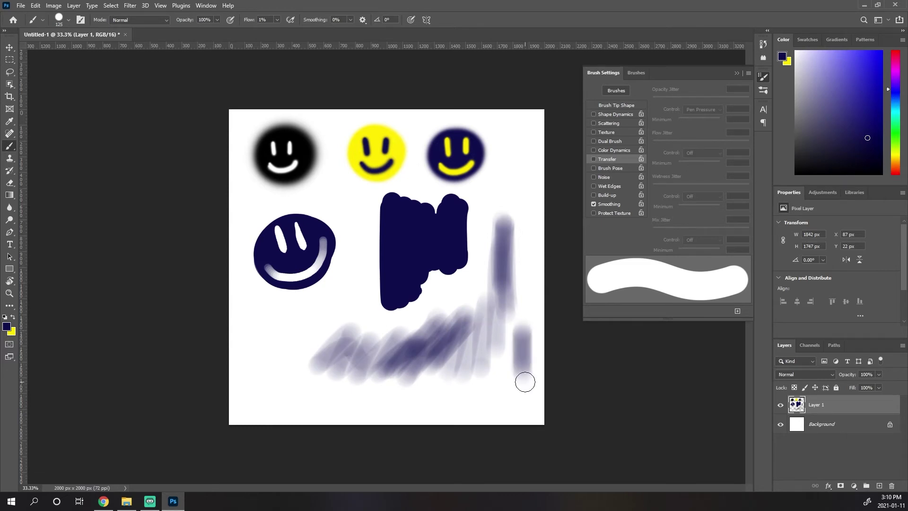
pyautogui.moveTo(522, 242)
pyautogui.mouseDown()
pyautogui.moveTo(519, 199)
pyautogui.moveTo(523, 270)
pyautogui.mouseUp()
pyautogui.moveTo(511, 223)
pyautogui.mouseDown()
pyautogui.moveTo(500, 185)
pyautogui.moveTo(510, 180)
pyautogui.moveTo(510, 206)
pyautogui.mouseUp()
# Set brush opacity to 1% with 100% flow and paint faint vertical strokes at lower left.
pyautogui.moveTo(247, 21); pyautogui.dragTo(293, 22)
pyautogui.moveTo(191, 21); pyautogui.dragTo(145, 21)
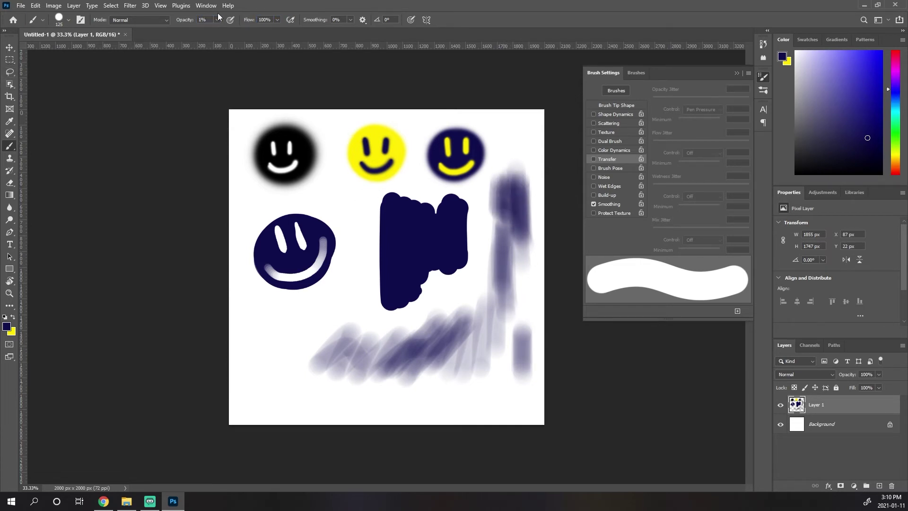
pyautogui.moveTo(260, 319)
pyautogui.mouseDown()
pyautogui.moveTo(258, 363)
pyautogui.moveTo(269, 180)
pyautogui.moveTo(279, 387)
pyautogui.mouseUp()
pyautogui.moveTo(270, 334)
pyautogui.mouseDown()
pyautogui.moveTo(260, 345)
pyautogui.moveTo(286, 310)
pyautogui.moveTo(290, 359)
pyautogui.moveTo(319, 302)
pyautogui.moveTo(340, 369)
pyautogui.mouseUp()
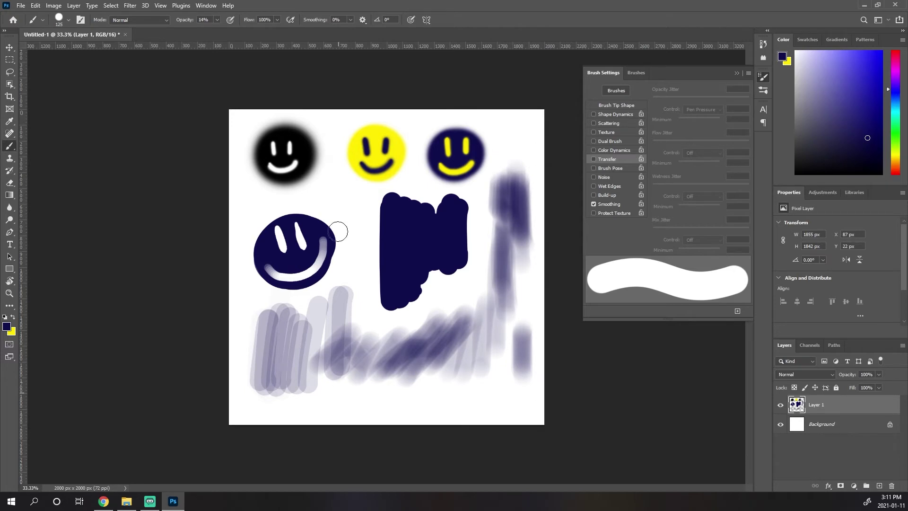
# Paint pale vertical strokes beside the big smiley and along the left edge.
pyautogui.moveTo(352, 224); pyautogui.dragTo(354, 268)
pyautogui.moveTo(330, 180); pyautogui.dragTo(330, 203)
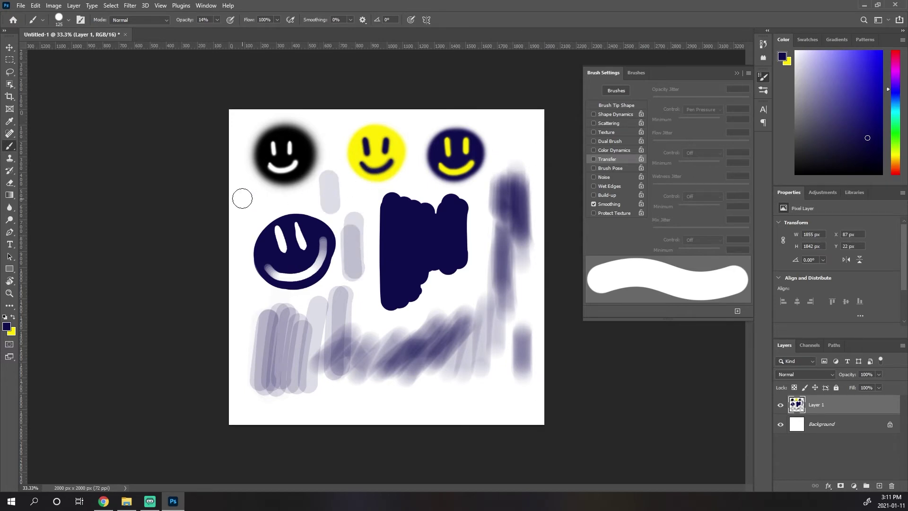
pyautogui.moveTo(243, 201); pyautogui.dragTo(243, 218)
pyautogui.moveTo(237, 165); pyautogui.dragTo(237, 173)
pyautogui.moveTo(238, 250); pyautogui.dragTo(242, 315)
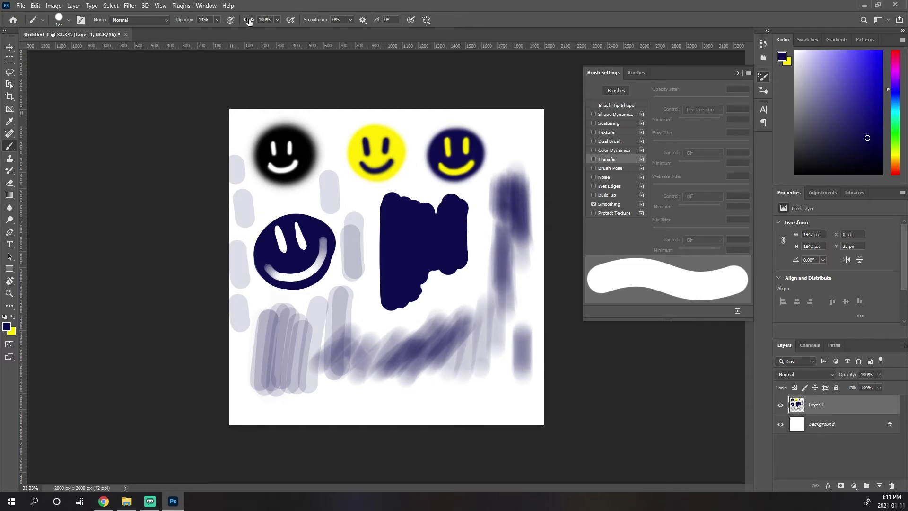
# Set full opacity with low flow and paint a dark bottom bar and top-right strokes.
pyautogui.moveTo(249, 19); pyautogui.dragTo(220, 27)
pyautogui.press('0')
pyautogui.moveTo(353, 400); pyautogui.dragTo(495, 398)
pyautogui.moveTo(508, 116)
pyautogui.mouseDown()
pyautogui.moveTo(511, 141)
pyautogui.moveTo(526, 122)
pyautogui.moveTo(529, 163)
pyautogui.mouseUp()
# Shrink the brush to 70 px and paint dark vertical strokes on the right plus a curly stroke.
pyautogui.press('[')
pyautogui.press('[')
pyautogui.press('[')
pyautogui.press('[')
pyautogui.moveTo(494, 119); pyautogui.dragTo(479, 284)
pyautogui.moveTo(524, 251)
pyautogui.mouseDown()
pyautogui.moveTo(525, 290)
pyautogui.moveTo(533, 256)
pyautogui.moveTo(530, 314)
pyautogui.moveTo(526, 247)
pyautogui.moveTo(538, 326)
pyautogui.mouseUp()
pyautogui.moveTo(449, 288)
pyautogui.mouseDown()
pyautogui.moveTo(458, 304)
pyautogui.moveTo(365, 337)
pyautogui.mouseUp()
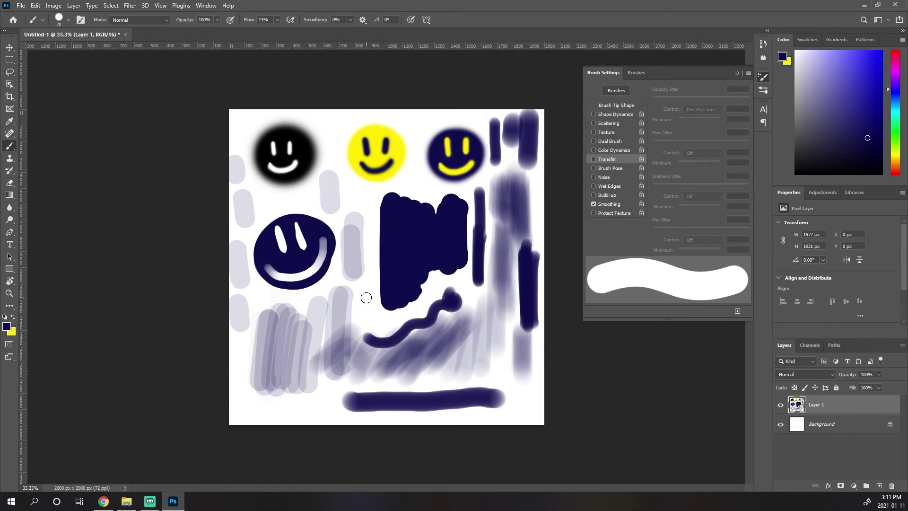
pyautogui.press('3')
pyautogui.press('3')
pyautogui.moveTo(249, 19); pyautogui.dragTo(172, 15)
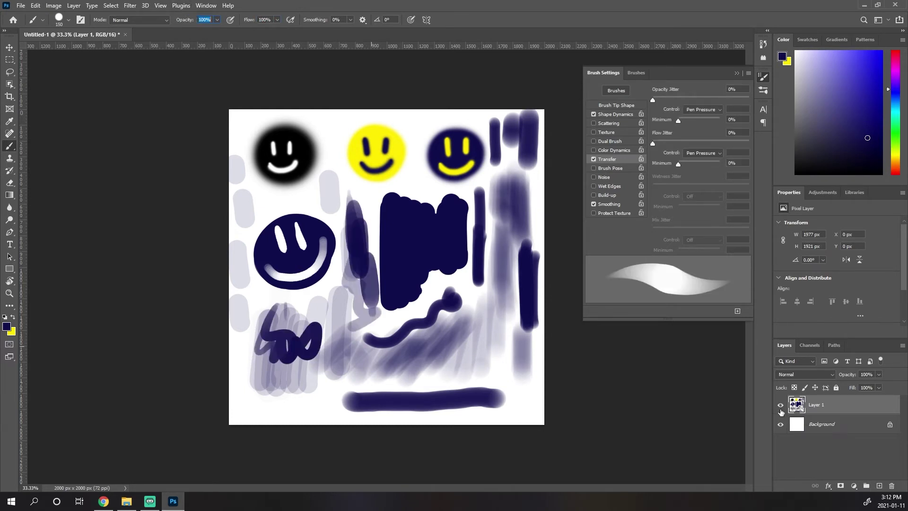
# Undo the recent navy strokes with repeated Ctrl+Z, checking the Edit menu along the way.
pyautogui.click(34, 5)
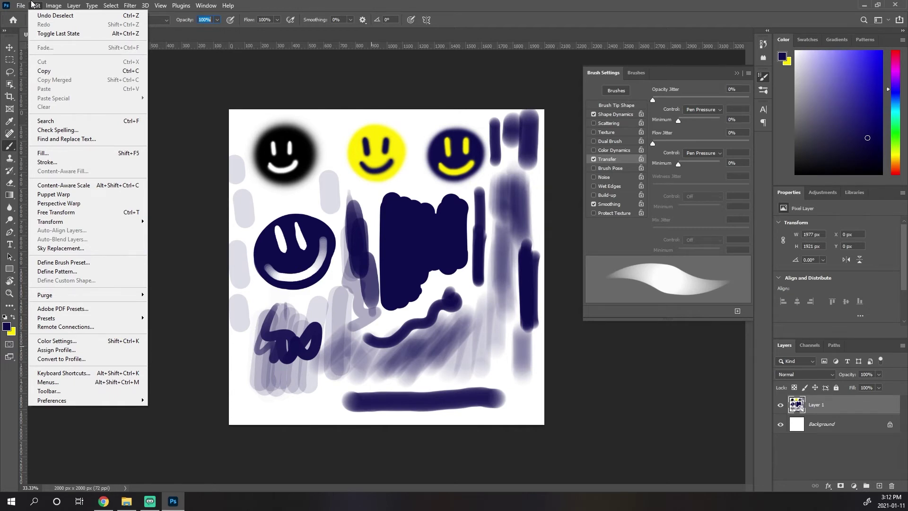
pyautogui.click(40, 6)
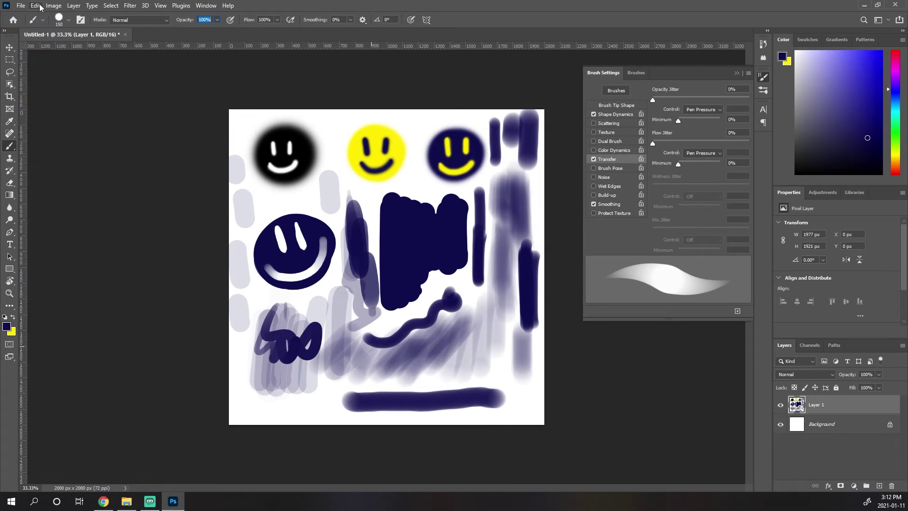
pyautogui.hotkey('ctrl', 'z')
pyautogui.hotkey('ctrl', 'z')
pyautogui.hotkey('ctrl', 'z')
pyautogui.hotkey('ctrl', 'z')
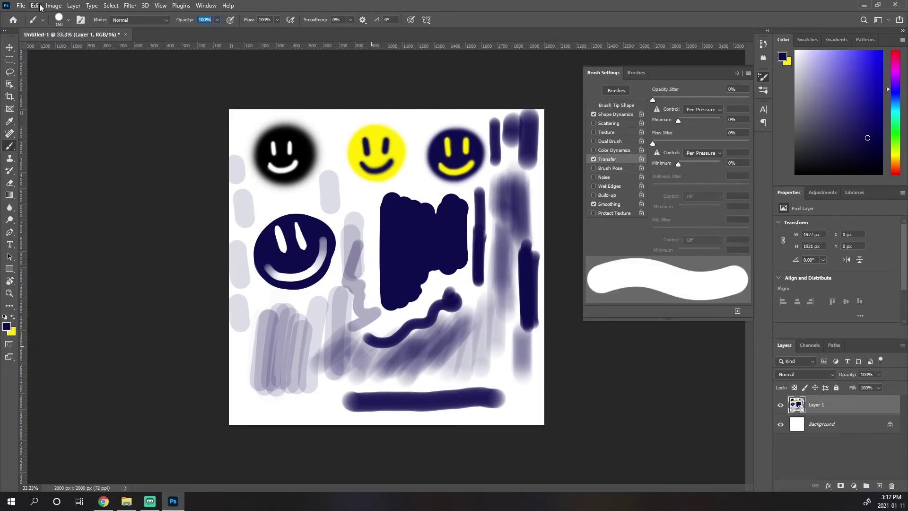
pyautogui.hotkey('ctrl', 'z')
pyautogui.hotkey('ctrl', 'z')
pyautogui.hotkey('ctrl', 'z')
pyautogui.hotkey('ctrl', 'z')
pyautogui.hotkey('ctrl', 'z')
pyautogui.hotkey('ctrl', 'z')
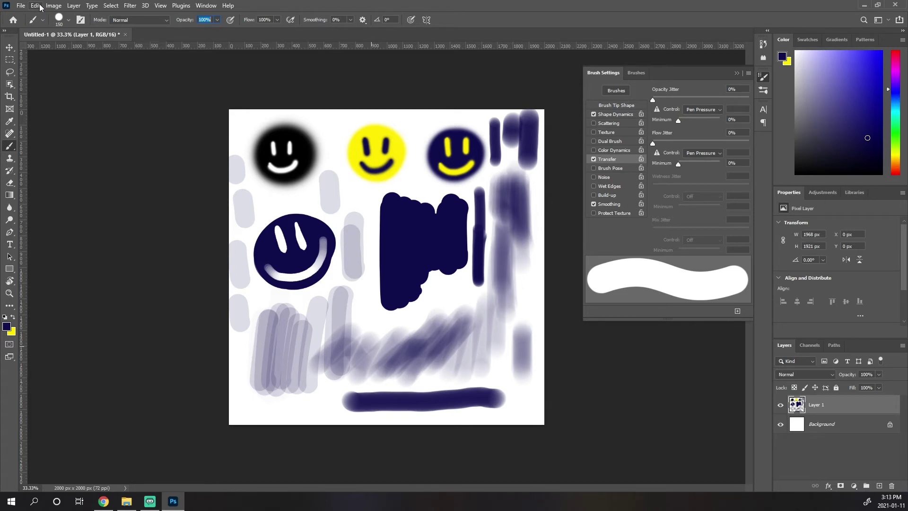
pyautogui.hotkey('ctrl', 'z')
pyautogui.hotkey('ctrl', 'z')
pyautogui.hotkey('ctrl', 'z')
pyautogui.hotkey('ctrl', 'z')
pyautogui.hotkey('ctrl', 'z')
pyautogui.hotkey('ctrl', 'z')
pyautogui.hotkey('ctrl', 'z')
pyautogui.hotkey('ctrl', 'z')
pyautogui.hotkey('ctrl', 'z')
pyautogui.hotkey('ctrl', 'z')
pyautogui.hotkey('ctrl', 'z')
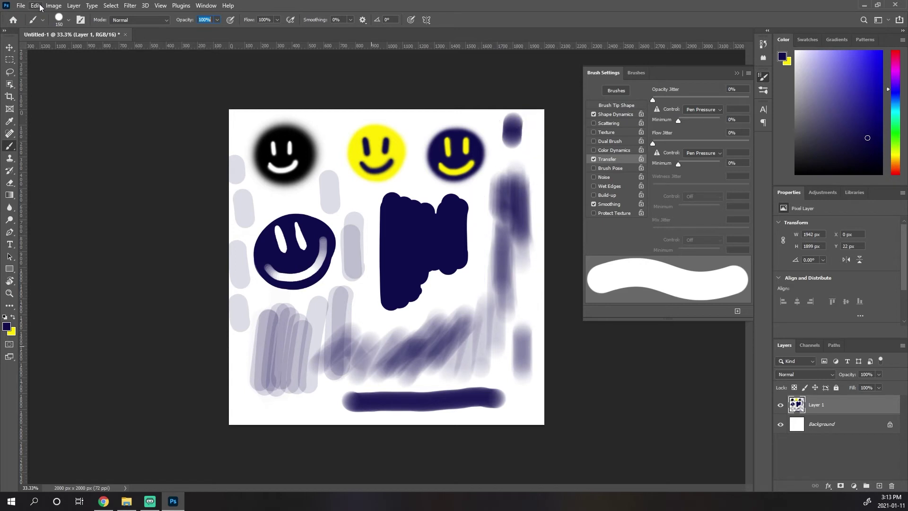
pyautogui.hotkey('ctrl', 'z')
pyautogui.hotkey('ctrl', 'z')
pyautogui.hotkey('ctrl', 'z')
pyautogui.hotkey('ctrl', 'z')
pyautogui.hotkey('ctrl', 'z')
pyautogui.hotkey('ctrl', 'z')
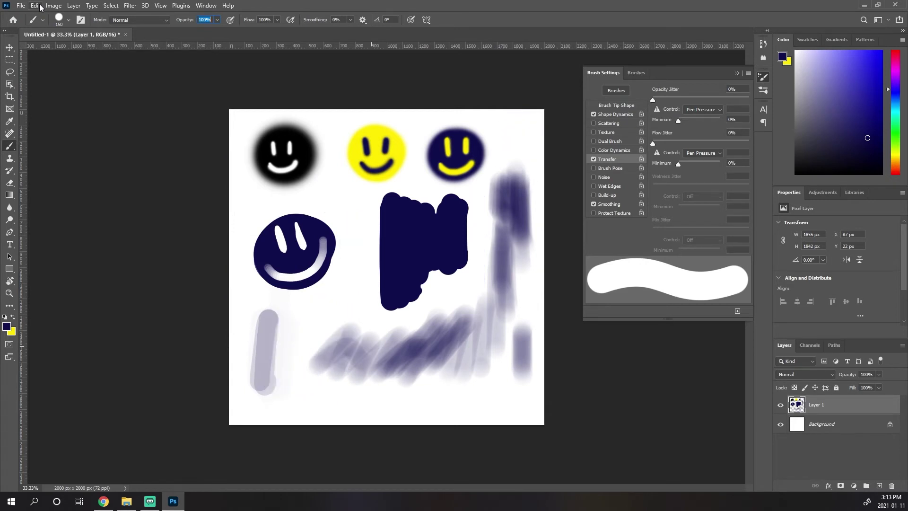
pyautogui.hotkey('ctrl', 'z')
pyautogui.hotkey('ctrl', 'z')
pyautogui.hotkey('ctrl', 'z')
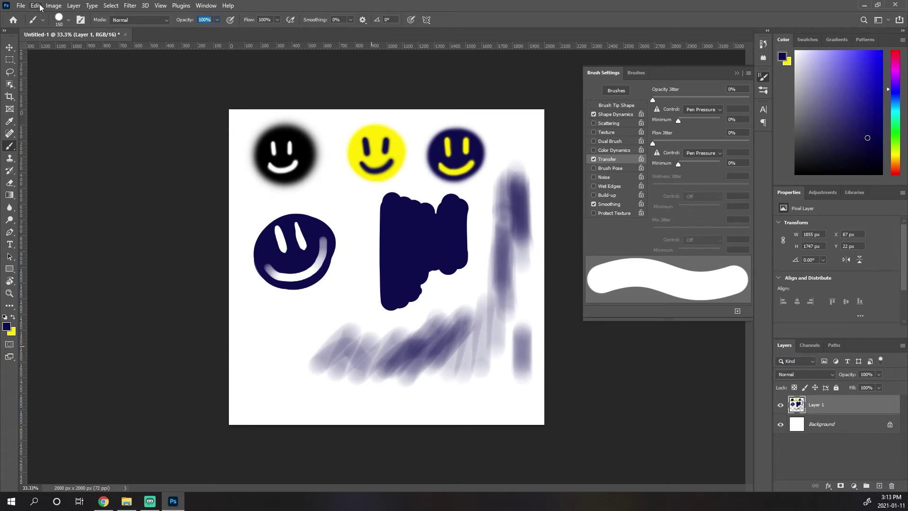
pyautogui.click(39, 6)
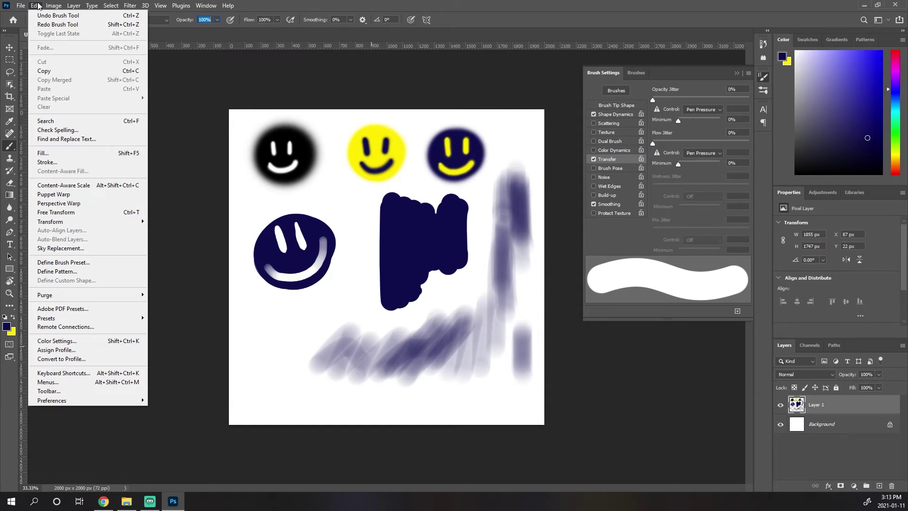
# Step back and forth through redo and undo until only the four smileys remain.
pyautogui.click(39, 6)
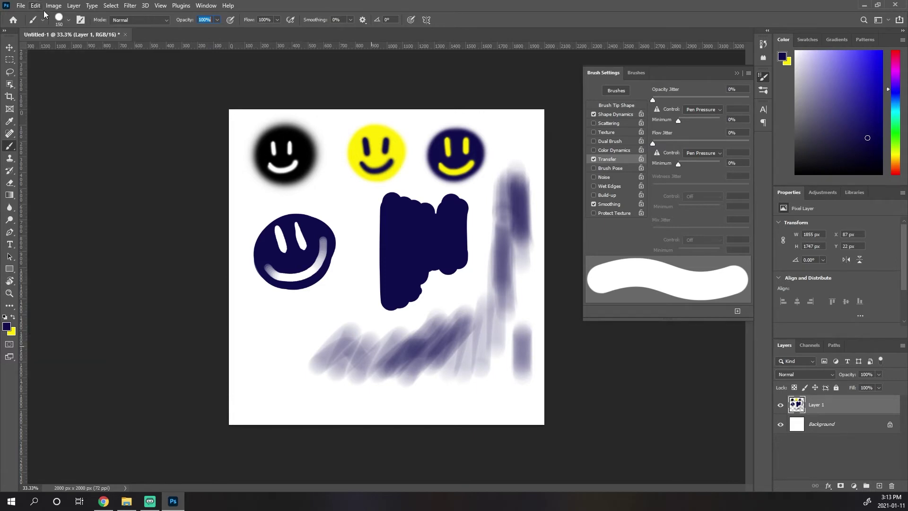
pyautogui.hotkey('ctrl', 'shift', 'z')
pyautogui.hotkey('ctrl', 'shift', 'z')
pyautogui.hotkey('ctrl', 'shift', 'z')
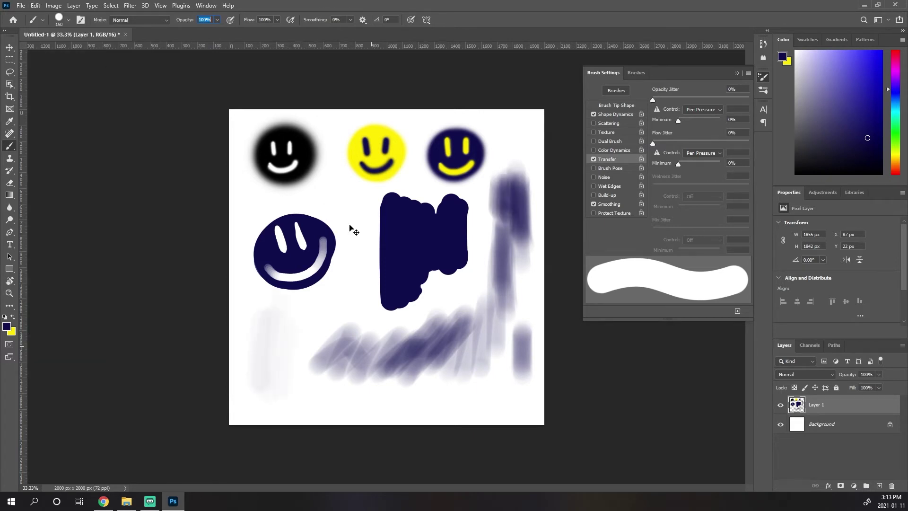
pyautogui.hotkey('ctrl', 'shift', 'z')
pyautogui.hotkey('ctrl', 'shift', 'z')
pyautogui.hotkey('ctrl', 'shift', 'z')
pyautogui.hotkey('ctrl', 'shift', 'z')
pyautogui.hotkey('ctrl', 'shift', 'z')
pyautogui.hotkey('ctrl', 'shift', 'z')
pyautogui.hotkey('ctrl', 'shift', 'z')
pyautogui.hotkey('ctrl', 'shift', 'z')
pyautogui.hotkey('ctrl', 'shift', 'z')
pyautogui.hotkey('ctrl', 'shift', 'z')
pyautogui.hotkey('ctrl', 'shift', 'z')
pyautogui.hotkey('ctrl', 'shift', 'z')
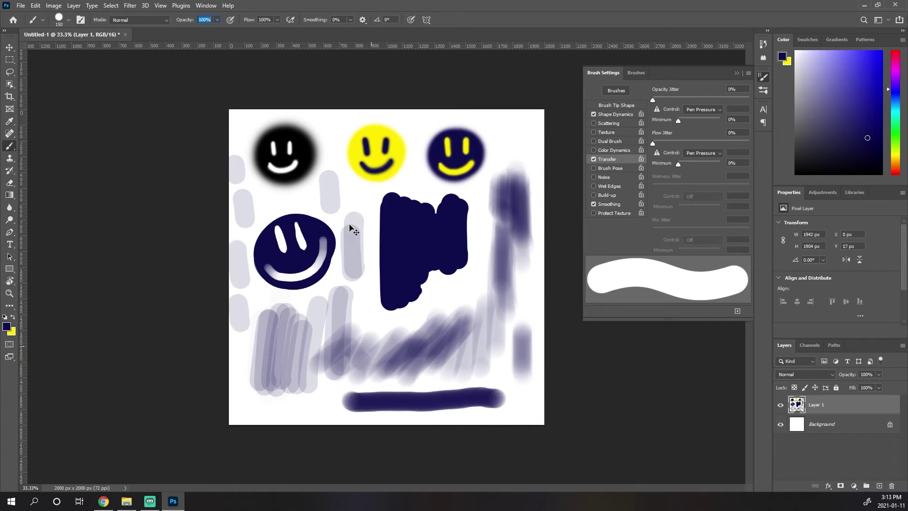
pyautogui.hotkey('ctrl', 'shift', 'z')
pyautogui.hotkey('ctrl', 'shift', 'z')
pyautogui.hotkey('ctrl', 'shift', 'z')
pyautogui.hotkey('ctrl', 'z')
pyautogui.hotkey('ctrl', 'z')
pyautogui.hotkey('ctrl', 'z')
pyautogui.hotkey('ctrl', 'z')
pyautogui.hotkey('ctrl', 'z')
pyautogui.hotkey('ctrl', 'shift', 'z')
pyautogui.hotkey('ctrl', 'z')
pyautogui.hotkey('ctrl', 'shift', 'z')
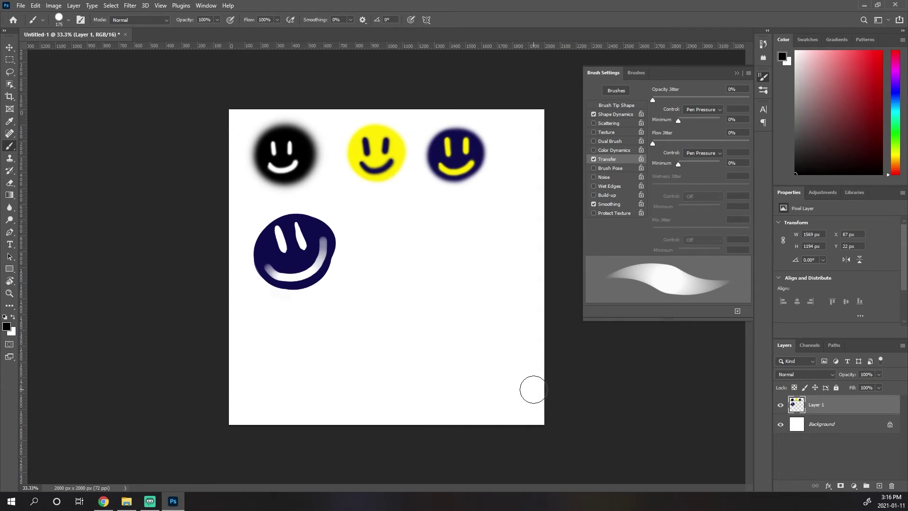
# With a 40 px brush, paint black brackets, a ring and an i-shaped stroke beside the navy smiley.
pyautogui.press('[')
pyautogui.press('[')
pyautogui.press('[')
pyautogui.press('[')
pyautogui.press('[')
pyautogui.press('[')
pyautogui.press('[')
pyautogui.press('[')
pyautogui.press('[')
pyautogui.moveTo(369, 210); pyautogui.dragTo(374, 242)
pyautogui.moveTo(397, 206)
pyautogui.mouseDown()
pyautogui.moveTo(407, 207)
pyautogui.moveTo(403, 236)
pyautogui.mouseUp()
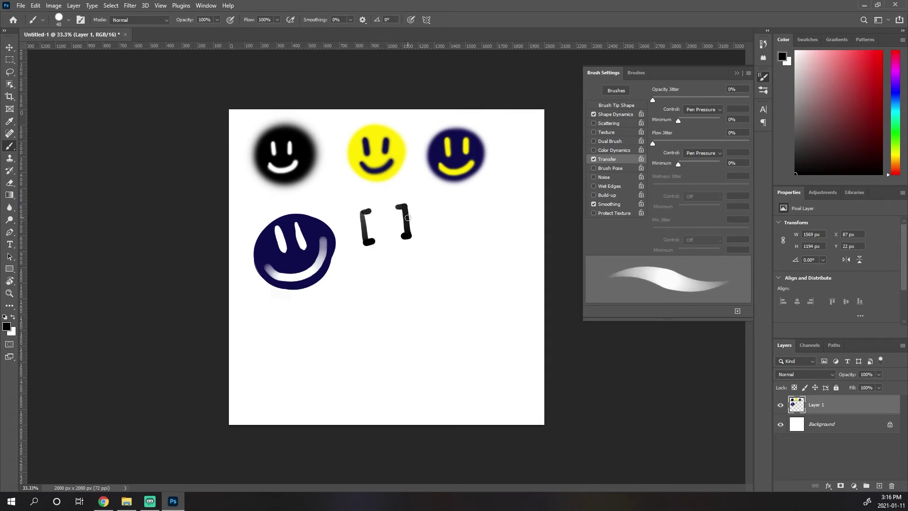
pyautogui.moveTo(413, 198)
pyautogui.mouseDown()
pyautogui.moveTo(428, 213)
pyautogui.moveTo(417, 194)
pyautogui.mouseUp()
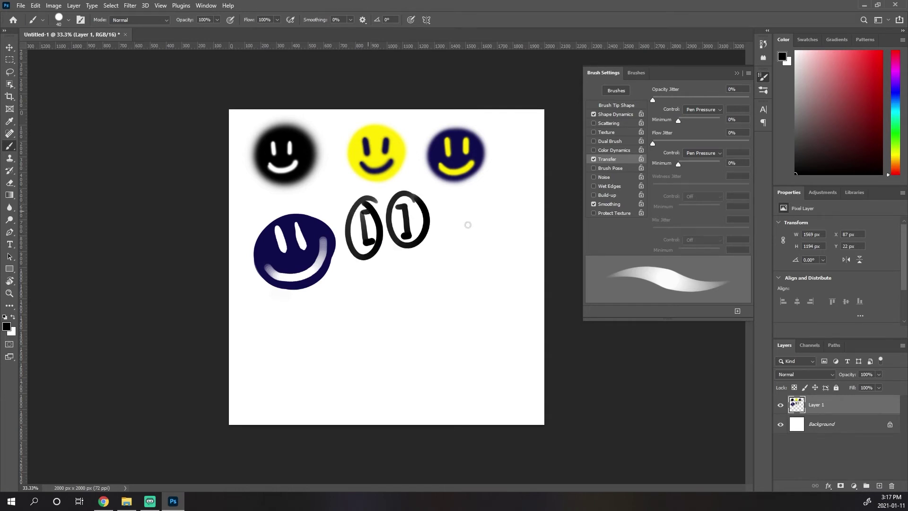
pyautogui.moveTo(446, 221); pyautogui.dragTo(450, 283)
pyautogui.click(454, 203)
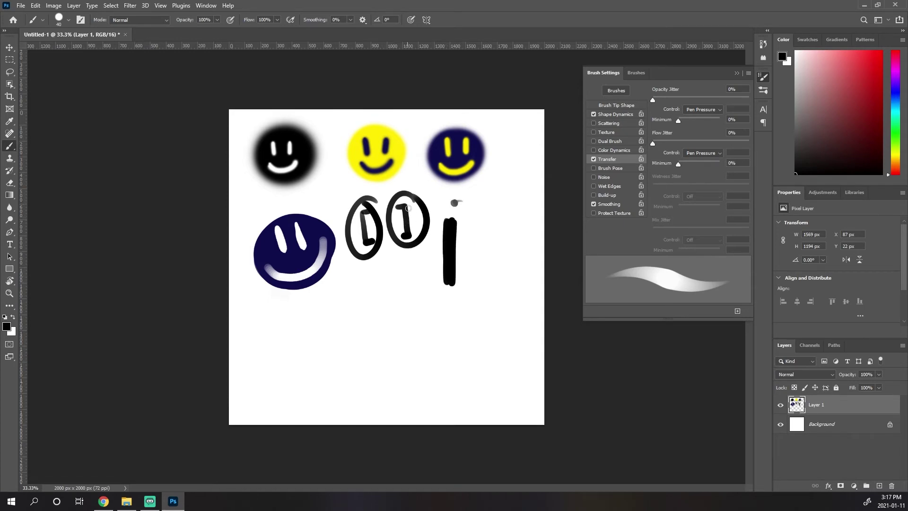
# Paint a thick black oval at 175 px, then a small zig-zag below it at 15 px.
pyautogui.press(']')
pyautogui.press(']')
pyautogui.press(']')
pyautogui.press(']')
pyautogui.press(']')
pyautogui.press(']')
pyautogui.press(']')
pyautogui.press(']')
pyautogui.press(']')
pyautogui.press(']')
pyautogui.moveTo(501, 219); pyautogui.dragTo(497, 279)
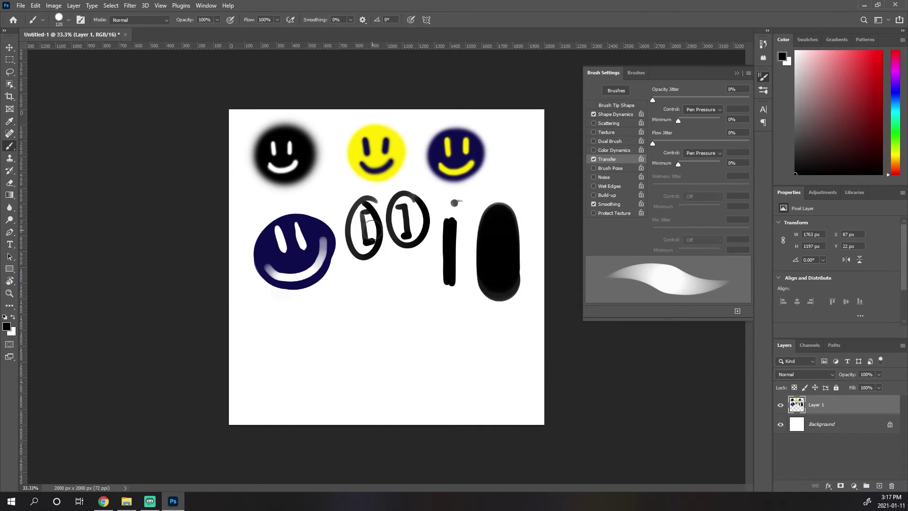
pyautogui.press('[')
pyautogui.press('[')
pyautogui.press('[')
pyautogui.press('[')
pyautogui.press('[')
pyautogui.press('[')
pyautogui.press('[')
pyautogui.press('[')
pyautogui.press('[')
pyautogui.press('[')
pyautogui.press('[')
pyautogui.press('[')
pyautogui.press('[')
pyautogui.moveTo(477, 310)
pyautogui.mouseDown()
pyautogui.moveTo(477, 331)
pyautogui.moveTo(488, 336)
pyautogui.mouseUp()
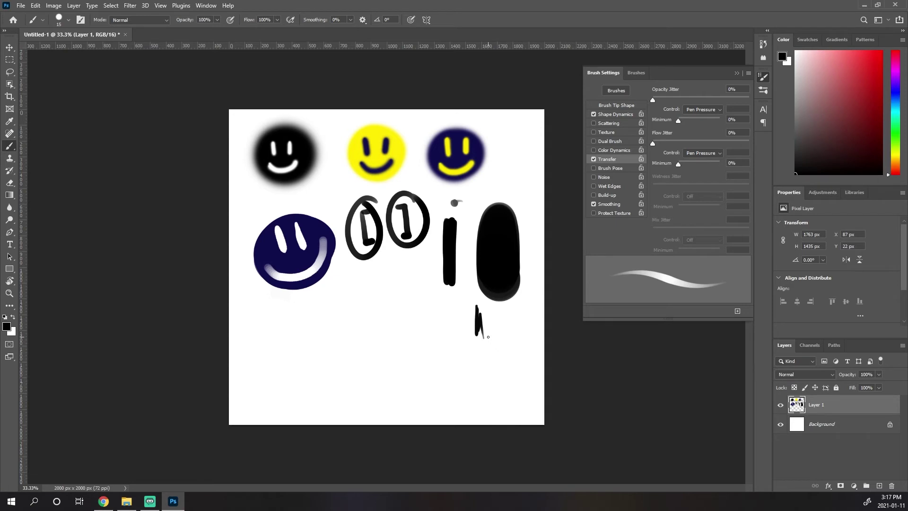
# Erase a white streak, a small mark and a grey lower patch into the black oval, varying eraser size 25–250 px.
pyautogui.press('e')
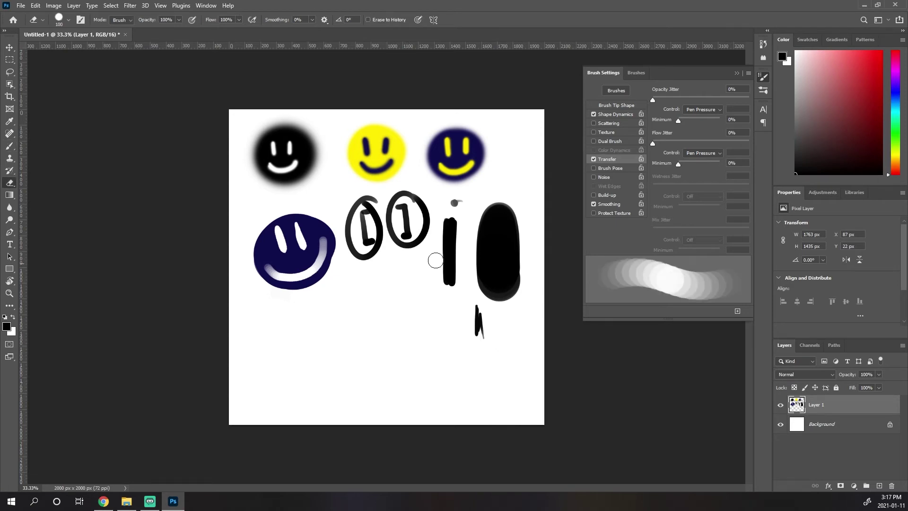
pyautogui.moveTo(490, 219)
pyautogui.mouseDown()
pyautogui.moveTo(494, 242)
pyautogui.moveTo(494, 210)
pyautogui.mouseUp()
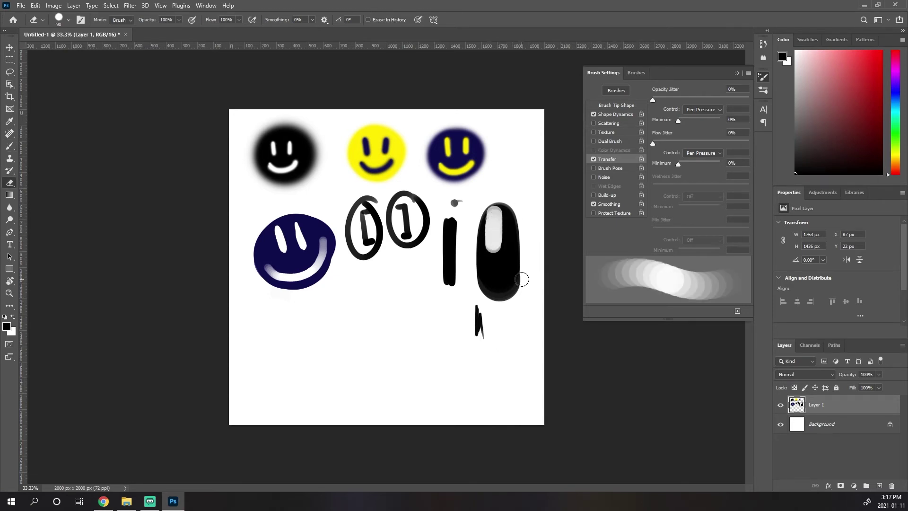
pyautogui.press('[')
pyautogui.press('[')
pyautogui.press('[')
pyautogui.press('[')
pyautogui.press('[')
pyautogui.press('[')
pyautogui.press('[')
pyautogui.press('[')
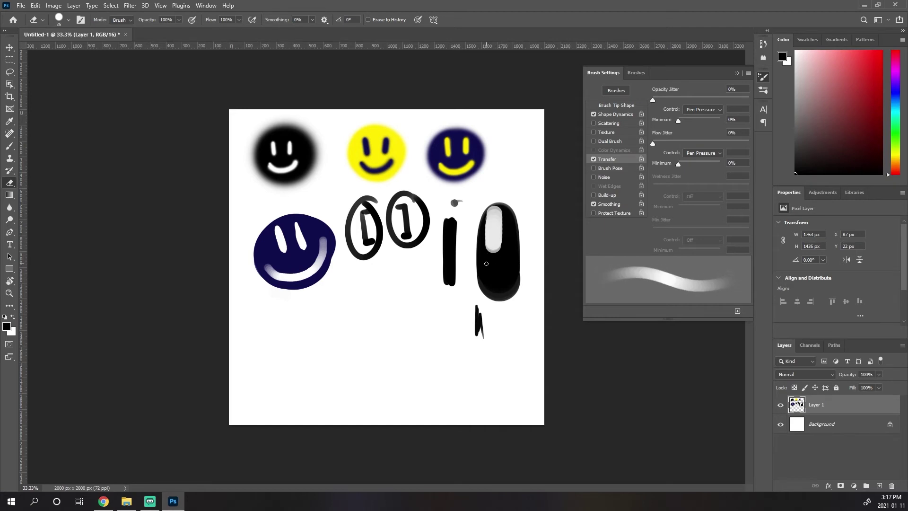
pyautogui.press('[')
pyautogui.press('[')
pyautogui.press('[')
pyautogui.moveTo(482, 255); pyautogui.dragTo(485, 263)
pyautogui.press(']')
pyautogui.press(']')
pyautogui.press(']')
pyautogui.press(']')
pyautogui.press(']')
pyautogui.press(']')
pyautogui.press(']')
pyautogui.press(']')
pyautogui.press(']')
pyautogui.press(']')
pyautogui.press(']')
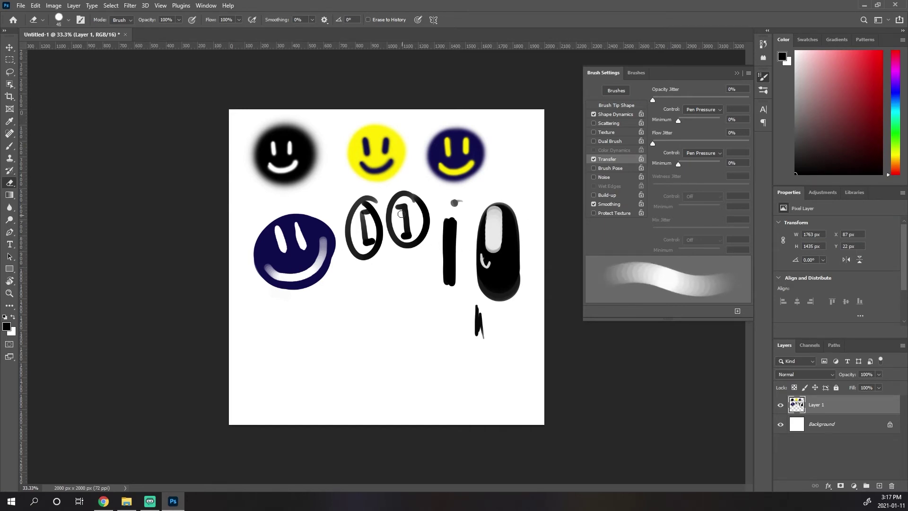
pyautogui.press(']')
pyautogui.press(']')
pyautogui.press(']')
pyautogui.moveTo(507, 264); pyautogui.dragTo(499, 290)
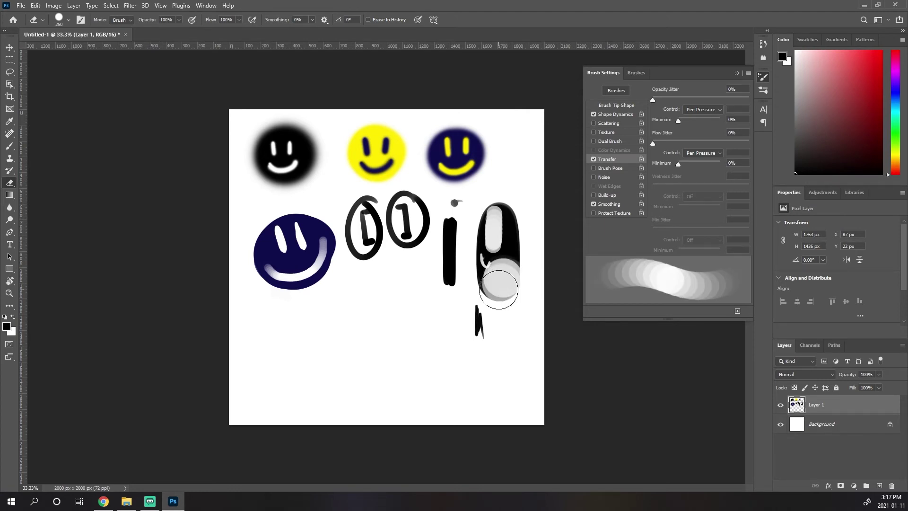
pyautogui.click(160, 5)
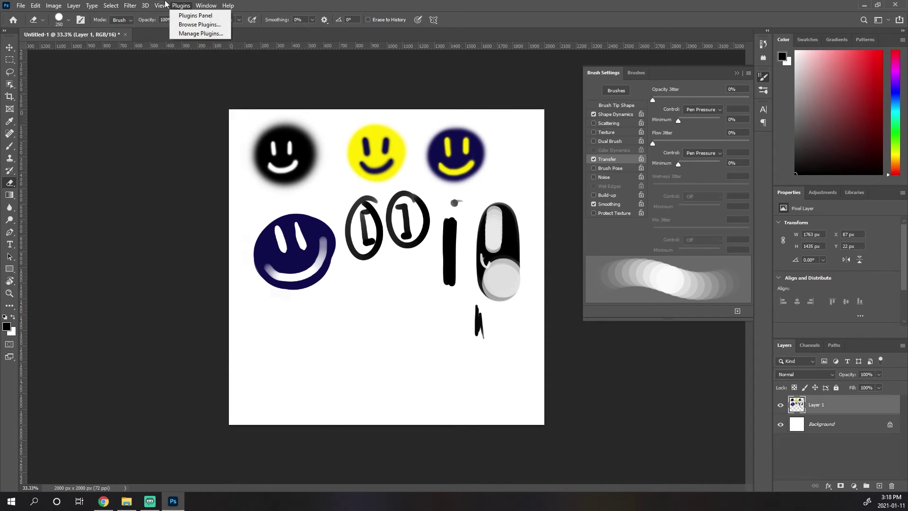
# Zoom in and out on the canvas, settle at 300% on the loop's edge, and switch to the Hand tool.
pyautogui.click(483, 283)
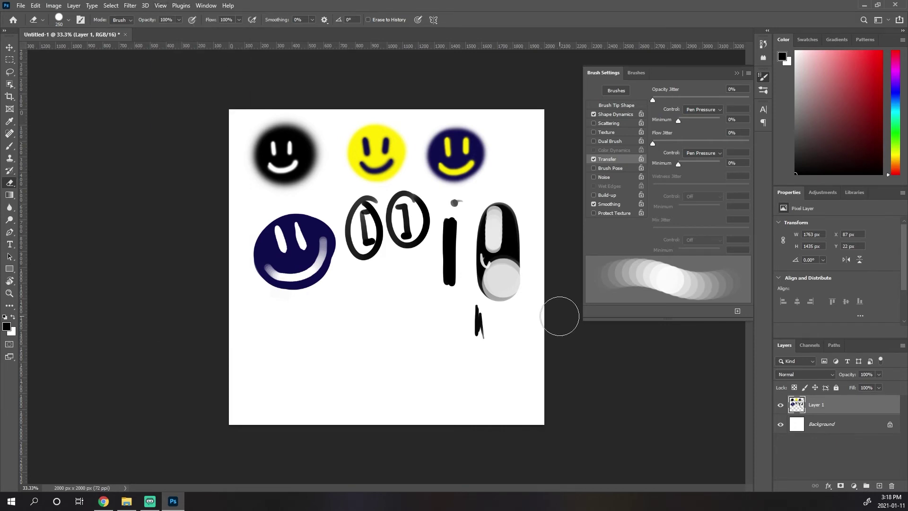
pyautogui.hotkey('ctrl', '=')
pyautogui.hotkey('ctrl', '=')
pyautogui.hotkey('ctrl', '=')
pyautogui.hotkey('ctrl', '=')
pyautogui.hotkey('ctrl', '=')
pyautogui.hotkey('ctrl', '=')
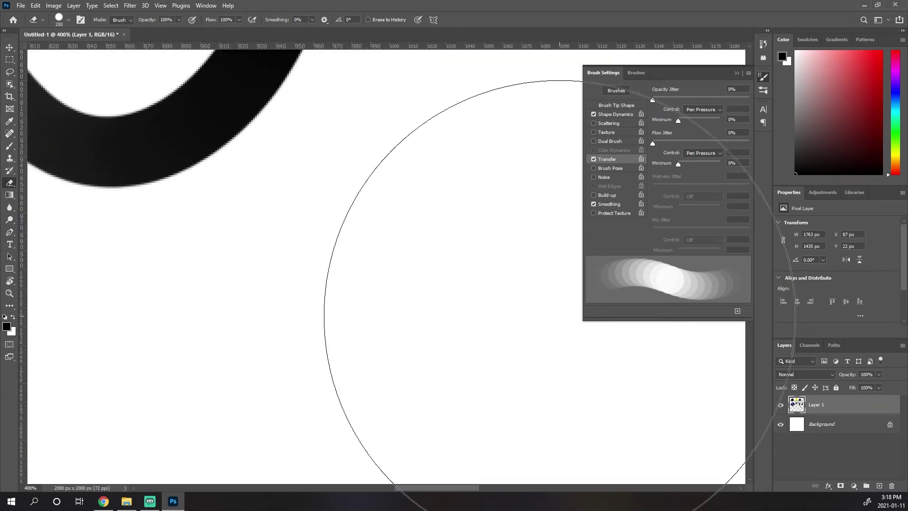
pyautogui.hotkey('ctrl', '-')
pyautogui.hotkey('ctrl', '-')
pyautogui.hotkey('ctrl', '-')
pyautogui.hotkey('ctrl', '-')
pyautogui.hotkey('ctrl', '-')
pyautogui.hotkey('ctrl', '-')
pyautogui.hotkey('ctrl', '-')
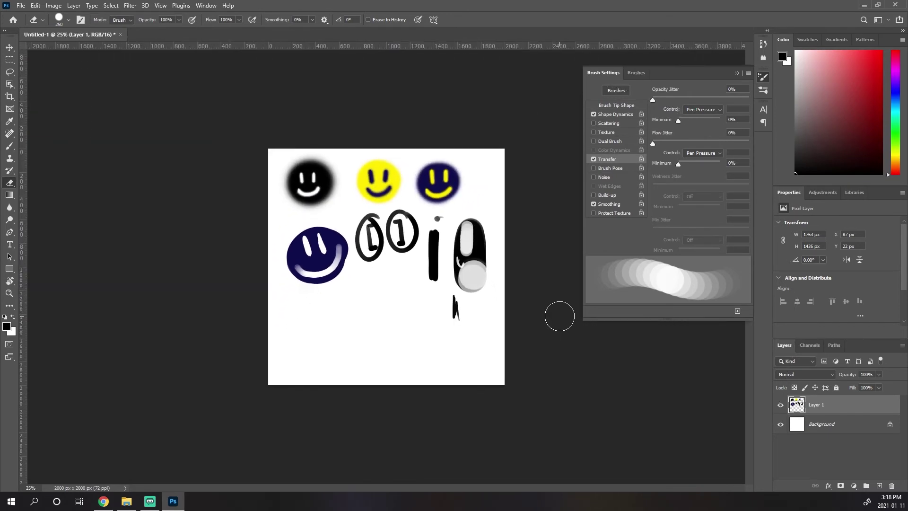
pyautogui.scroll(3, 559, 316)
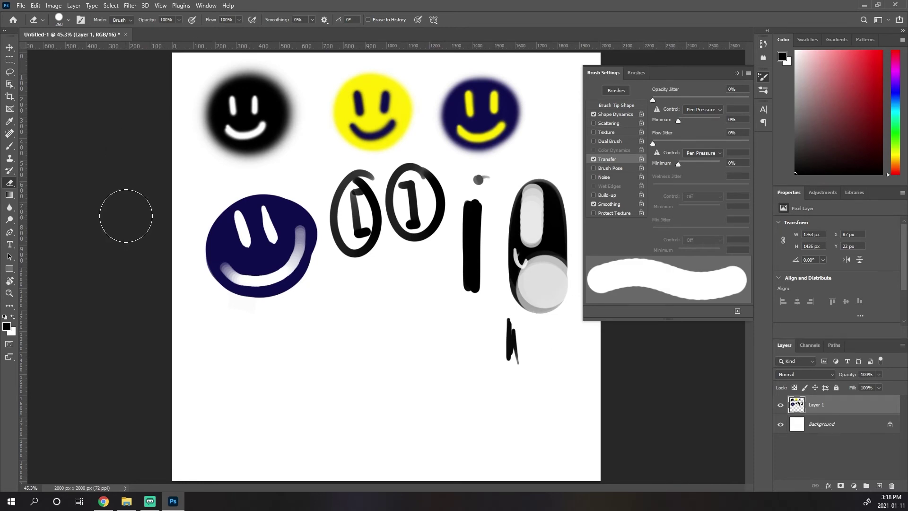
pyautogui.hotkey('ctrl', '+')
pyautogui.hotkey('ctrl', '+')
pyautogui.hotkey('ctrl', '+')
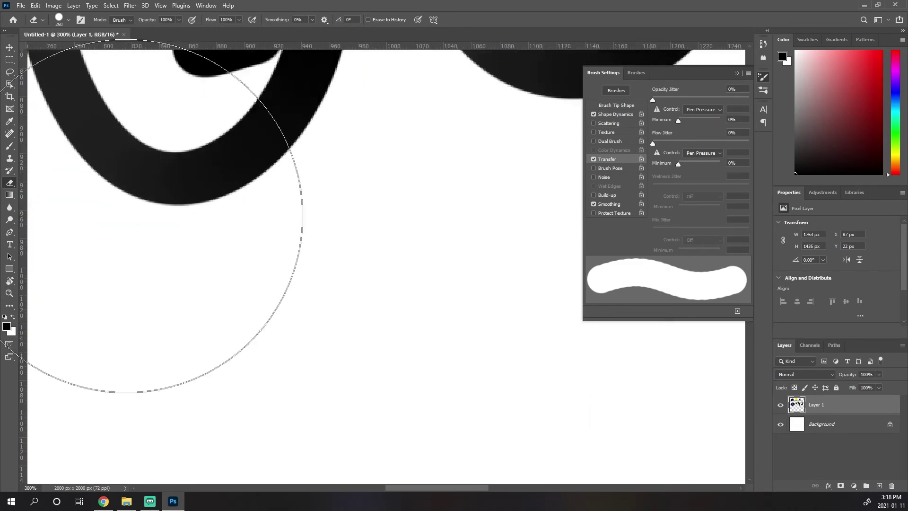
pyautogui.hotkey('ctrl', '0')
pyautogui.hotkey('ctrl', '-')
pyautogui.hotkey('ctrl', '-')
pyautogui.hotkey('ctrl', '-')
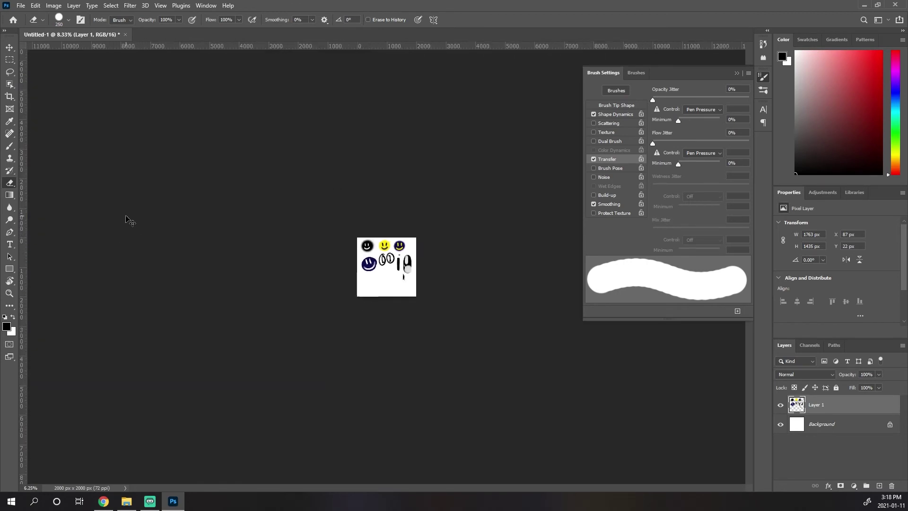
pyautogui.hotkey('ctrl', '0')
pyautogui.hotkey('ctrl', '1')
pyautogui.hotkey('ctrl', '+')
pyautogui.hotkey('ctrl', '+')
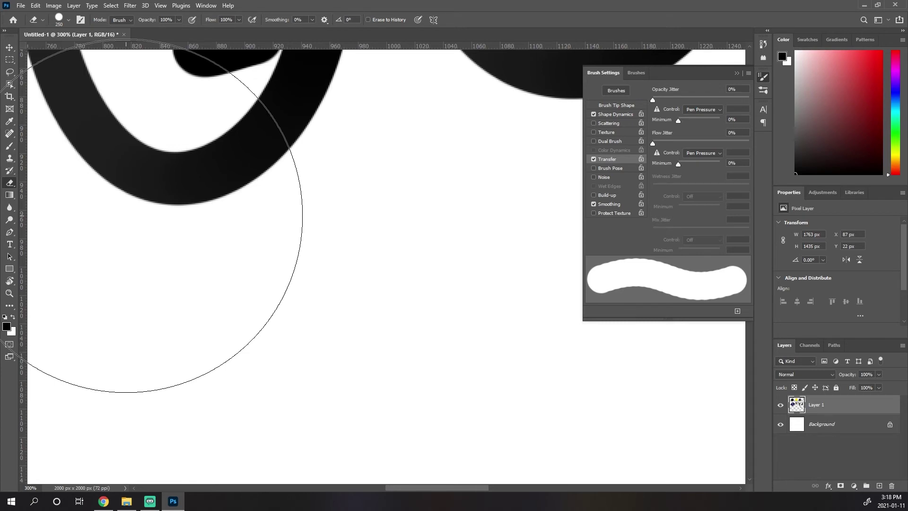
pyautogui.press('h')
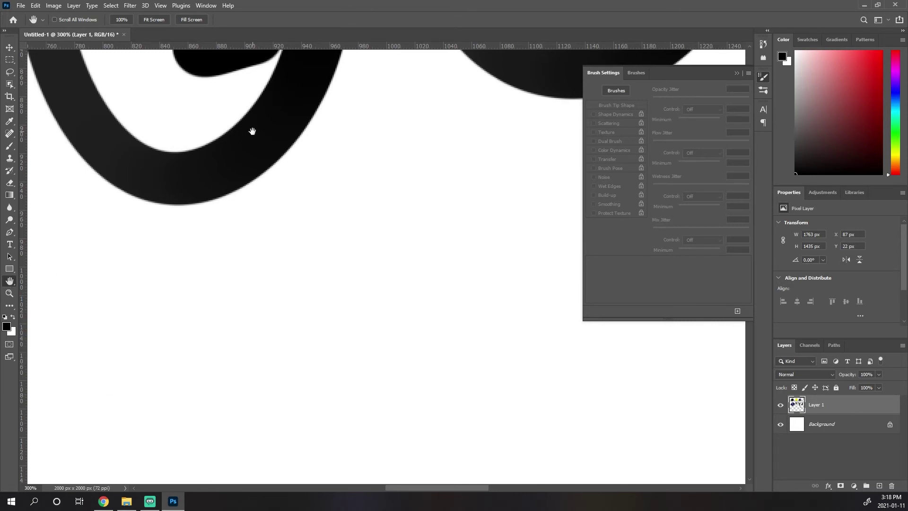
# Paint black arched eyebrows over the yellow smiley's eyes and a C-shaped squiggle at its left.
pyautogui.moveTo(251, 132)
pyautogui.mouseDown()
pyautogui.moveTo(278, 95)
pyautogui.moveTo(381, 349)
pyautogui.moveTo(134, 396)
pyautogui.moveTo(304, 357)
pyautogui.moveTo(118, 236)
pyautogui.moveTo(361, 89)
pyautogui.mouseUp()
pyautogui.press('b')
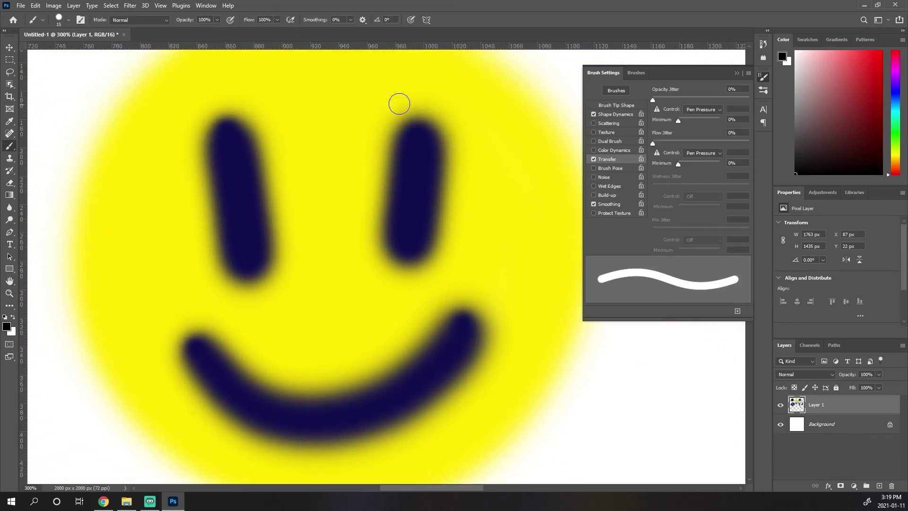
pyautogui.moveTo(163, 115); pyautogui.dragTo(246, 93)
pyautogui.moveTo(367, 97)
pyautogui.mouseDown()
pyautogui.moveTo(403, 76)
pyautogui.moveTo(458, 99)
pyautogui.mouseUp()
pyautogui.moveTo(155, 120)
pyautogui.mouseDown()
pyautogui.moveTo(239, 89)
pyautogui.moveTo(249, 94)
pyautogui.mouseUp()
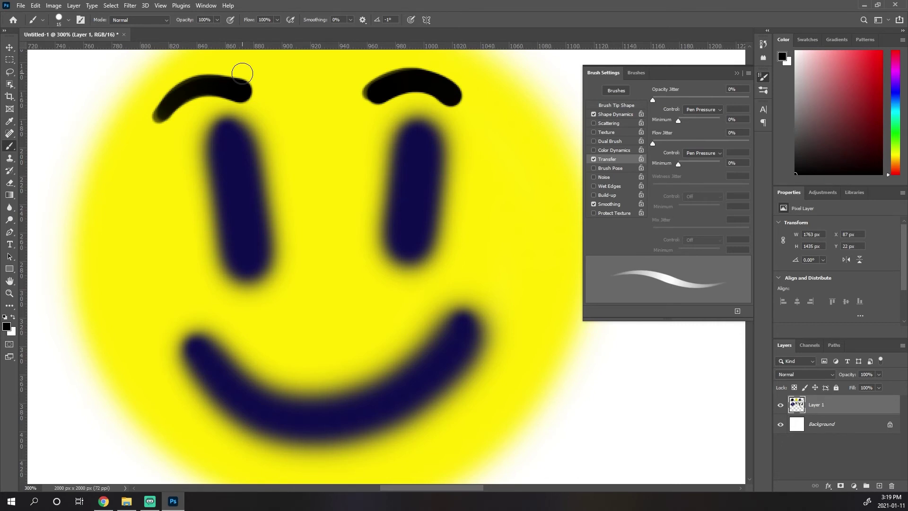
pyautogui.press('space')
pyautogui.moveTo(390, 229); pyautogui.dragTo(445, 174)
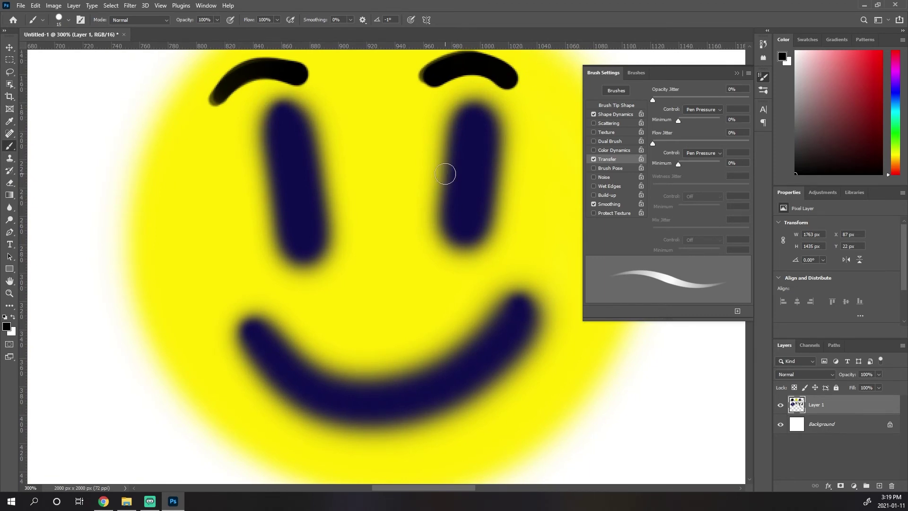
pyautogui.moveTo(113, 124)
pyautogui.mouseDown()
pyautogui.moveTo(98, 161)
pyautogui.moveTo(137, 211)
pyautogui.moveTo(109, 194)
pyautogui.moveTo(117, 309)
pyautogui.moveTo(122, 296)
pyautogui.mouseUp()
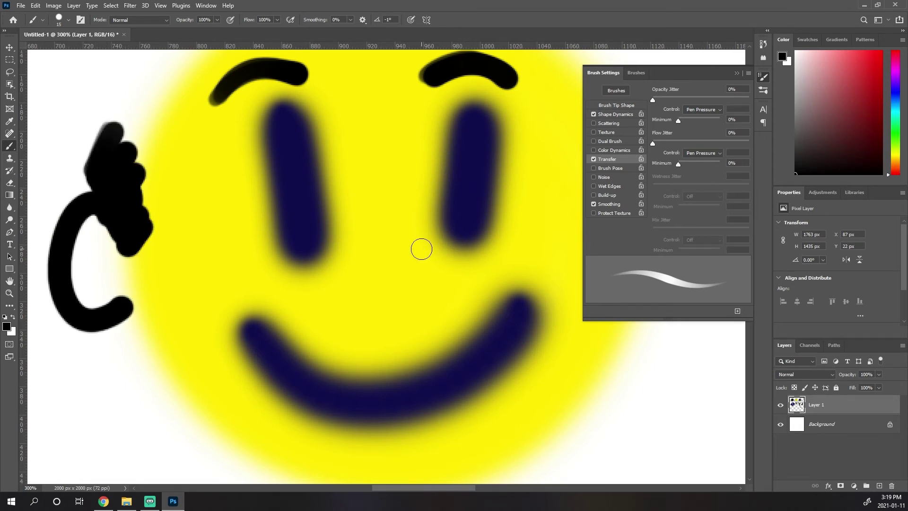
# Close the Brush Settings panel and paint a black 5 right of the yellow smiley.
pyautogui.click(763, 76)
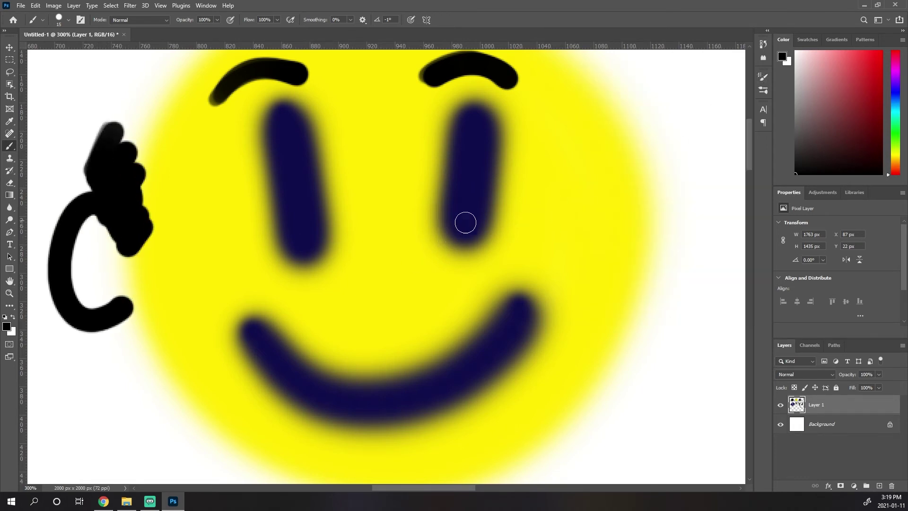
pyautogui.moveTo(567, 250)
pyautogui.mouseDown()
pyautogui.moveTo(464, 264)
pyautogui.moveTo(417, 253)
pyautogui.mouseUp()
pyautogui.moveTo(491, 142)
pyautogui.mouseDown()
pyautogui.moveTo(497, 165)
pyautogui.moveTo(522, 127)
pyautogui.moveTo(543, 120)
pyautogui.moveTo(482, 204)
pyautogui.moveTo(539, 191)
pyautogui.moveTo(499, 263)
pyautogui.mouseUp()
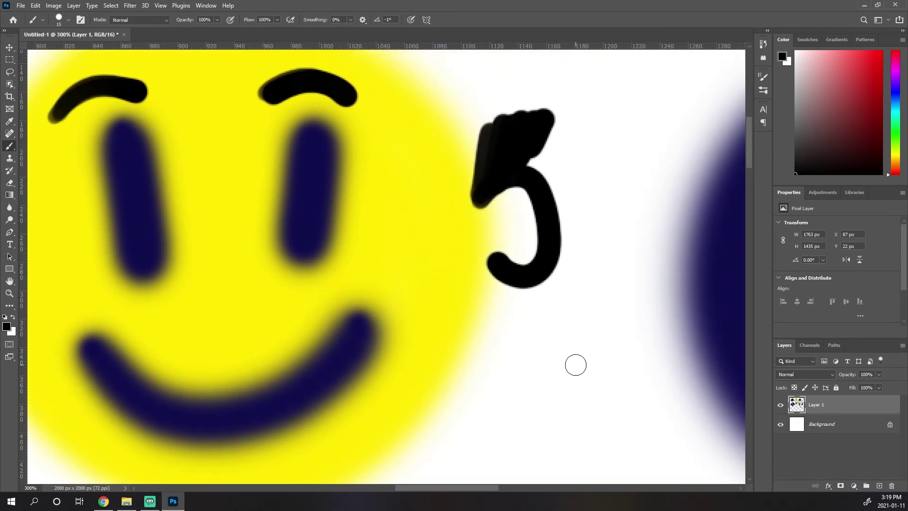
# Paint a black c and 5 on either side of the dark blue smiley, then fit the canvas on screen.
pyautogui.moveTo(645, 344); pyautogui.dragTo(308, 338)
pyautogui.moveTo(188, 171)
pyautogui.mouseDown()
pyautogui.moveTo(179, 203)
pyautogui.moveTo(232, 238)
pyautogui.moveTo(224, 310)
pyautogui.mouseUp()
pyautogui.moveTo(529, 247)
pyautogui.mouseDown()
pyautogui.moveTo(418, 262)
pyautogui.moveTo(219, 262)
pyautogui.mouseUp()
pyautogui.moveTo(509, 152)
pyautogui.mouseDown()
pyautogui.moveTo(537, 142)
pyautogui.moveTo(496, 227)
pyautogui.moveTo(513, 299)
pyautogui.mouseUp()
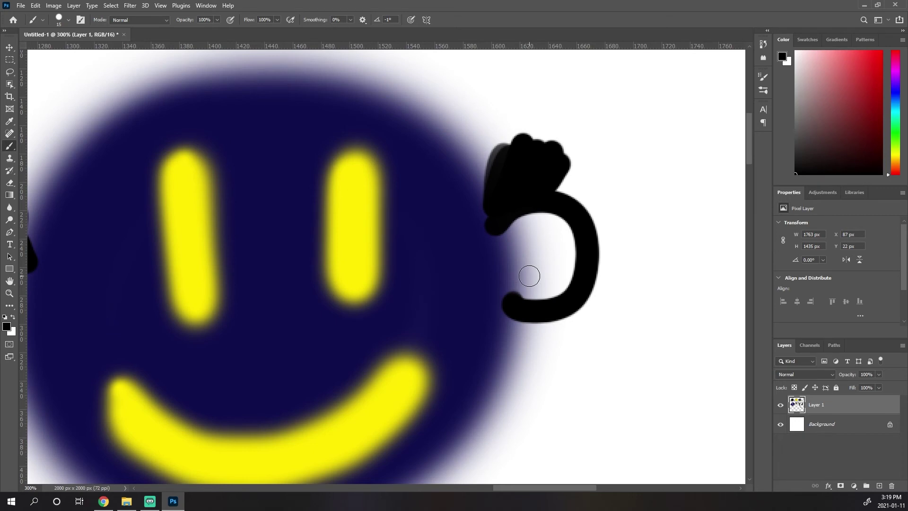
pyautogui.moveTo(529, 277); pyautogui.dragTo(604, 331)
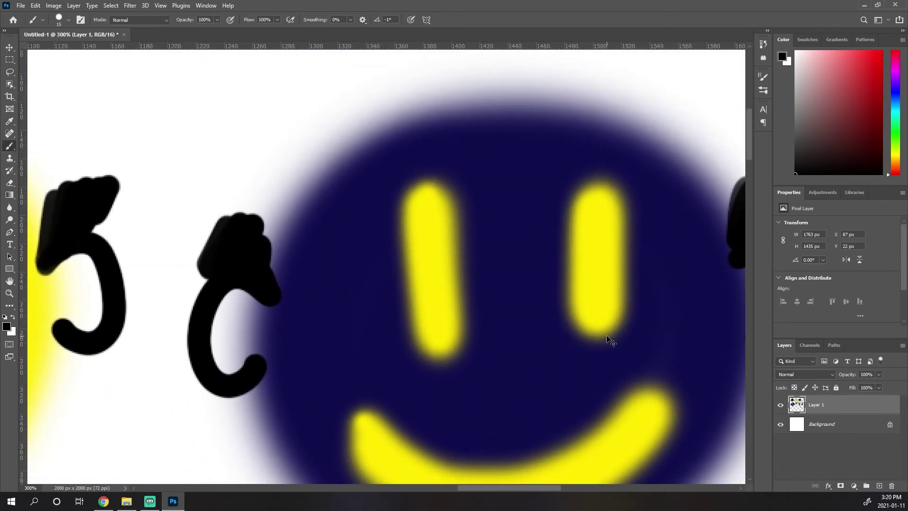
pyautogui.hotkey('ctrl', '0')
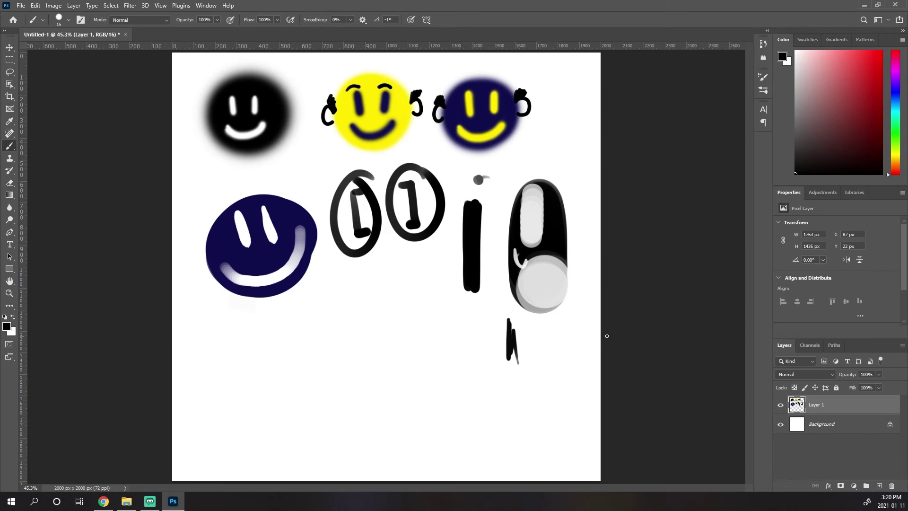
# Paint large soft red, purple, violet and green blobs across the lower canvas with an enlarged brush.
pyautogui.click(875, 57)
pyautogui.moveTo(261, 381)
pyautogui.mouseDown()
pyautogui.moveTo(296, 348)
pyautogui.moveTo(256, 384)
pyautogui.moveTo(284, 380)
pyautogui.moveTo(272, 384)
pyautogui.mouseUp()
pyautogui.press(']')
pyautogui.press(']')
pyautogui.press(']')
pyautogui.press(']')
pyautogui.press(']')
pyautogui.press(']')
pyautogui.press(']')
pyautogui.press(']')
pyautogui.press(']')
pyautogui.press(']')
pyautogui.click(889, 82)
pyautogui.moveTo(374, 341)
pyautogui.mouseDown()
pyautogui.moveTo(392, 328)
pyautogui.moveTo(435, 393)
pyautogui.mouseUp()
pyautogui.click(891, 77)
pyautogui.moveTo(326, 411)
pyautogui.mouseDown()
pyautogui.moveTo(366, 402)
pyautogui.moveTo(350, 407)
pyautogui.mouseUp()
pyautogui.click(895, 134)
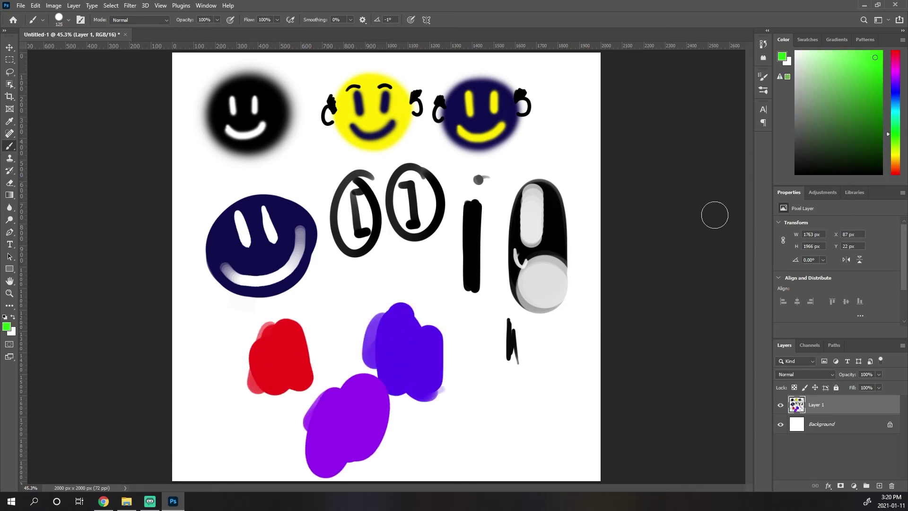
pyautogui.moveTo(440, 426)
pyautogui.mouseDown()
pyautogui.moveTo(451, 410)
pyautogui.moveTo(418, 453)
pyautogui.moveTo(477, 403)
pyautogui.mouseUp()
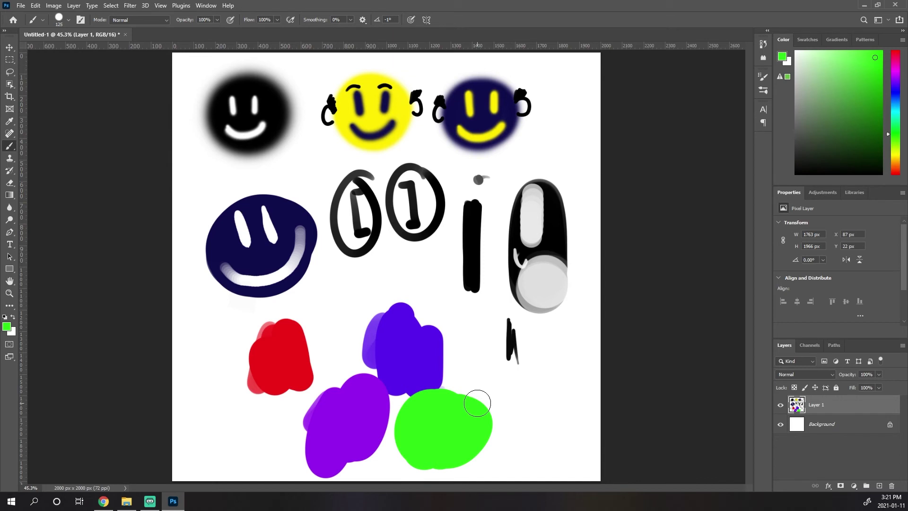
pyautogui.keyDown('alt'); pyautogui.click(477, 404); pyautogui.keyUp('alt')
# Sample the red, blue, purple, green and blue-violet blobs with the Eyedropper.
pyautogui.press('i')
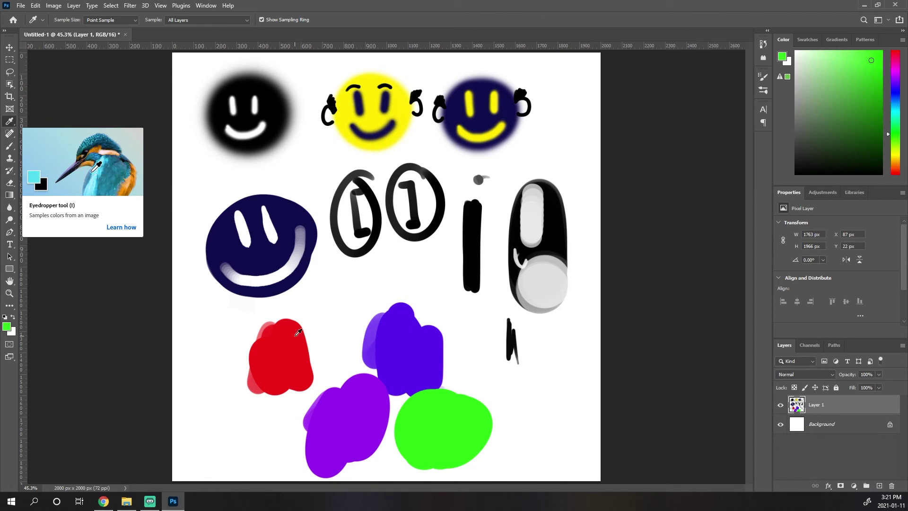
pyautogui.click(287, 353)
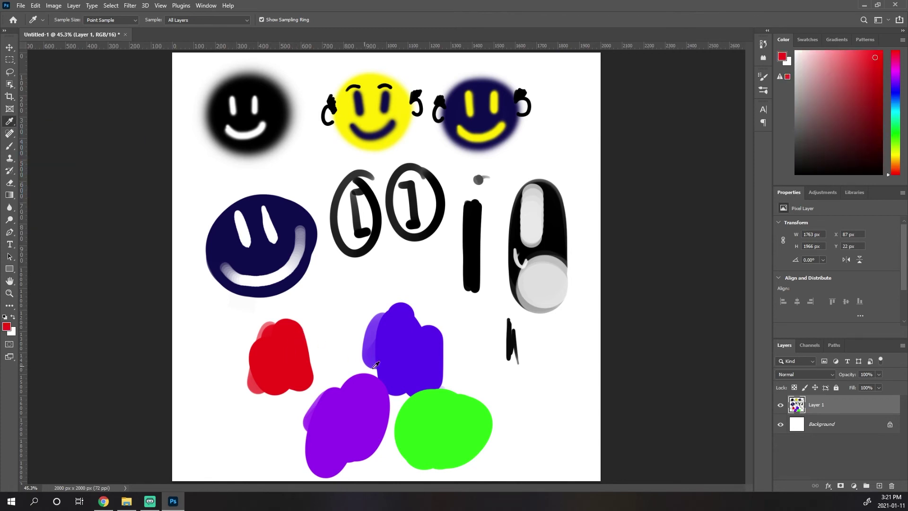
pyautogui.click(413, 356)
pyautogui.click(352, 416)
pyautogui.click(435, 421)
pyautogui.click(289, 340)
pyautogui.click(415, 340)
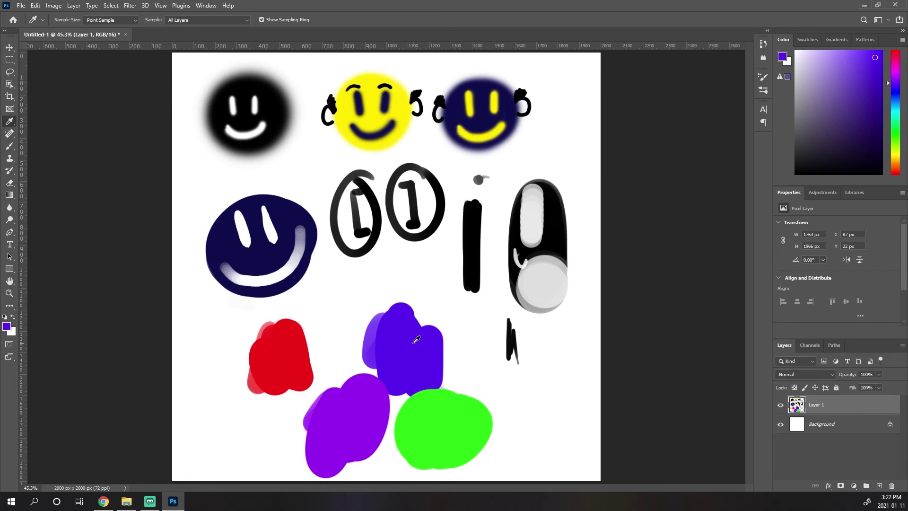
# Swap foreground and background, then sample the red blob as the brush painting colour.
pyautogui.press('x')
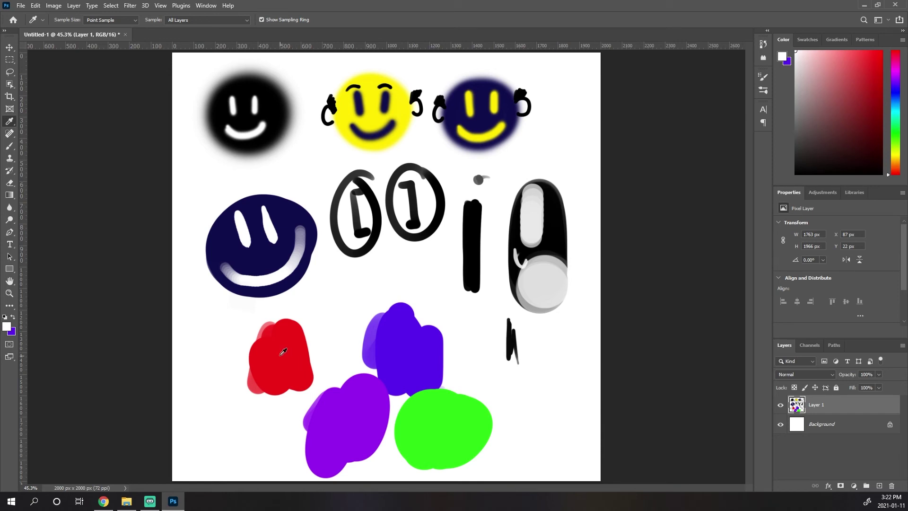
pyautogui.click(282, 336)
pyautogui.press('b')
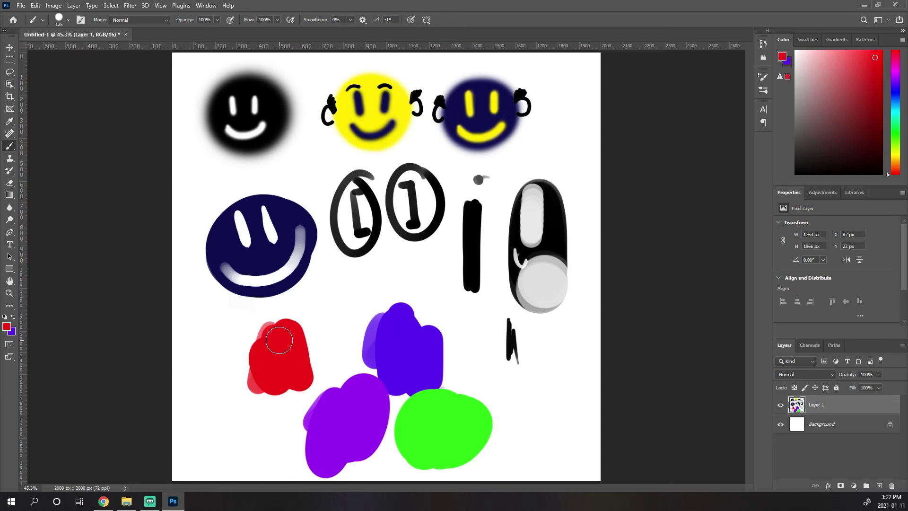
# Paint a red stroke above the red blob, then blend sampled purple into its top-right edge.
pyautogui.moveTo(331, 274)
pyautogui.mouseDown()
pyautogui.moveTo(319, 310)
pyautogui.moveTo(335, 290)
pyautogui.moveTo(352, 317)
pyautogui.moveTo(348, 299)
pyautogui.moveTo(324, 316)
pyautogui.moveTo(333, 363)
pyautogui.moveTo(338, 319)
pyautogui.moveTo(353, 327)
pyautogui.moveTo(348, 312)
pyautogui.moveTo(310, 349)
pyautogui.moveTo(338, 338)
pyautogui.mouseUp()
pyautogui.press('alt')
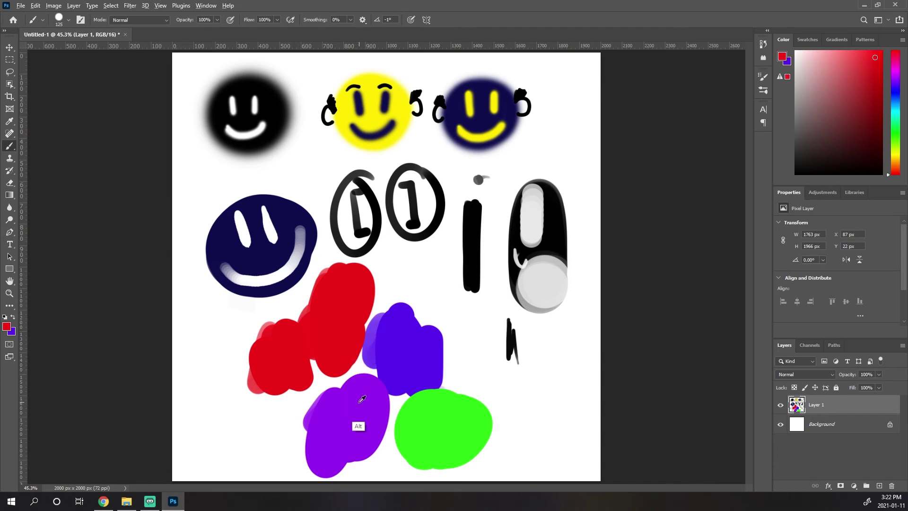
pyautogui.keyDown('alt'); pyautogui.click(368, 416); pyautogui.keyUp('alt')
pyautogui.click(378, 278)
pyautogui.moveTo(382, 269)
pyautogui.mouseDown()
pyautogui.moveTo(371, 284)
pyautogui.moveTo(433, 274)
pyautogui.mouseUp()
pyautogui.keyDown('alt'); pyautogui.click(362, 290); pyautogui.keyUp('alt')
pyautogui.click(357, 289)
pyautogui.moveTo(357, 289); pyautogui.dragTo(349, 315)
# Sample magenta and red from the overlap and paint them across the red-purple seam.
pyautogui.keyDown('alt'); pyautogui.click(347, 318); pyautogui.keyUp('alt')
pyautogui.click(340, 324)
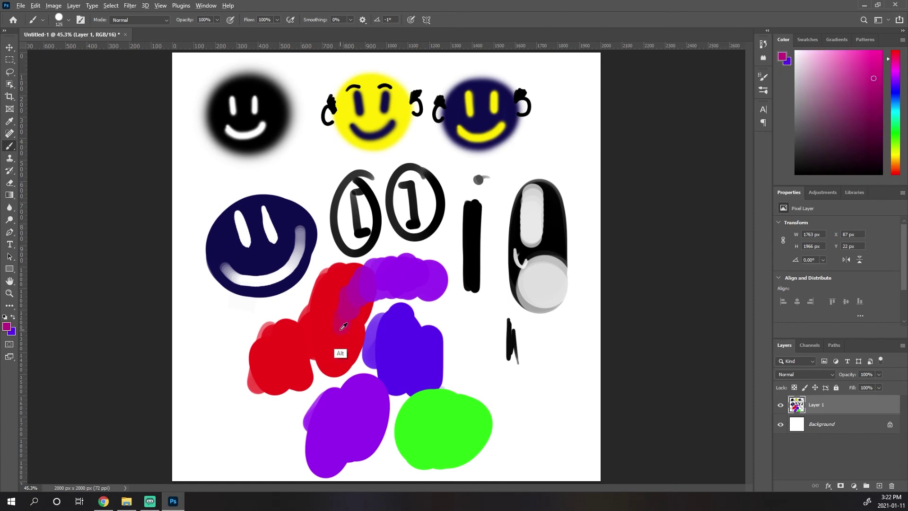
pyautogui.keyDown('alt'); pyautogui.click(338, 337); pyautogui.keyUp('alt')
pyautogui.moveTo(337, 328)
pyautogui.mouseDown()
pyautogui.moveTo(334, 344)
pyautogui.moveTo(328, 314)
pyautogui.mouseUp()
pyautogui.keyDown('alt'); pyautogui.click(328, 314); pyautogui.keyUp('alt')
pyautogui.press('alt')
pyautogui.keyDown('alt'); pyautogui.click(304, 313); pyautogui.keyUp('alt')
pyautogui.moveTo(304, 313); pyautogui.dragTo(315, 328)
# Paint sampled purple joining the blue blob to the purple blob along their edge.
pyautogui.keyDown('alt'); pyautogui.click(395, 316); pyautogui.keyUp('alt')
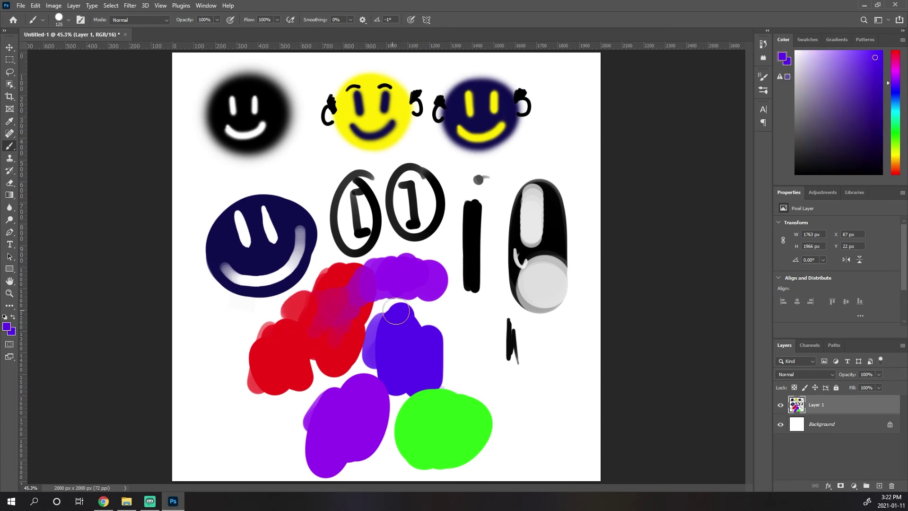
pyautogui.moveTo(395, 317)
pyautogui.mouseDown()
pyautogui.moveTo(397, 288)
pyautogui.moveTo(390, 292)
pyautogui.mouseUp()
pyautogui.keyDown('alt'); pyautogui.click(400, 283); pyautogui.keyUp('alt')
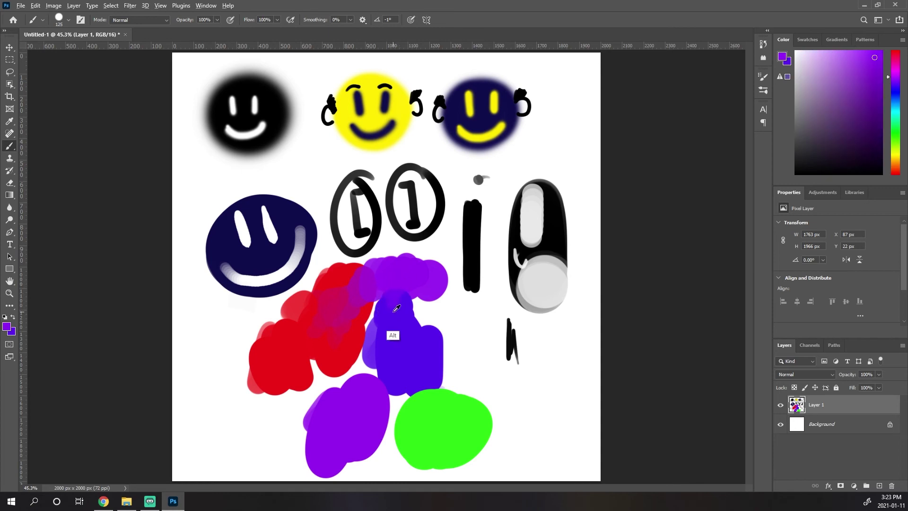
pyautogui.keyDown('alt'); pyautogui.click(390, 302); pyautogui.keyUp('alt')
pyautogui.keyDown('alt'); pyautogui.click(390, 274); pyautogui.keyUp('alt')
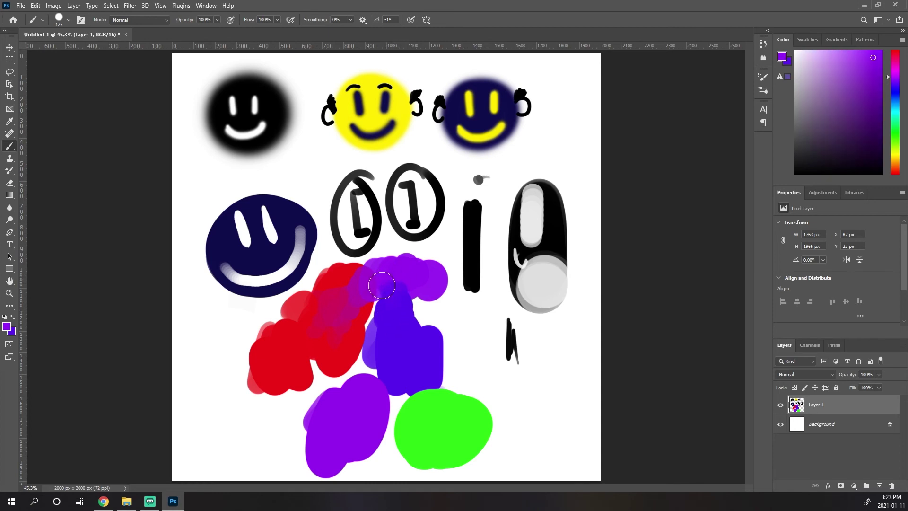
pyautogui.keyDown('alt'); pyautogui.click(378, 299); pyautogui.keyUp('alt')
pyautogui.keyDown('alt'); pyautogui.click(374, 294); pyautogui.keyUp('alt')
pyautogui.keyDown('alt'); pyautogui.click(385, 298); pyautogui.keyUp('alt')
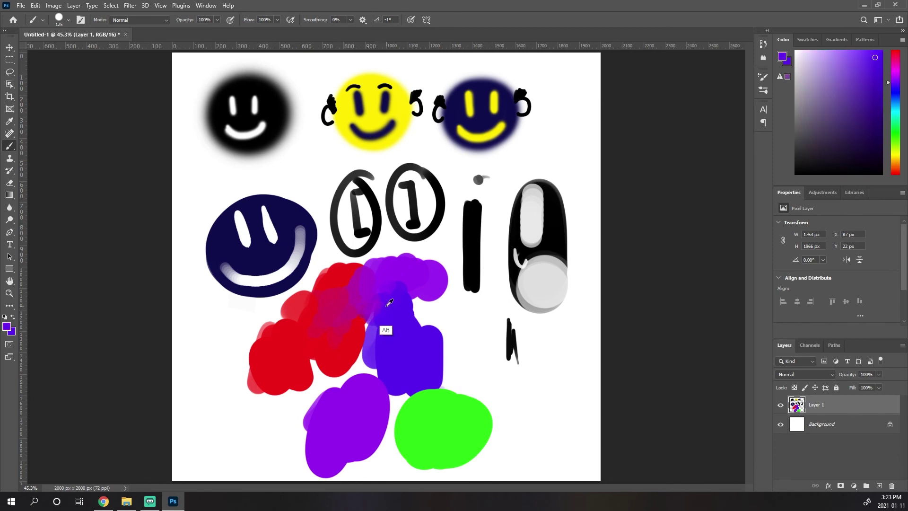
# Resample magenta-purple tones where red, purple and blue meet to refine the blend.
pyautogui.keyDown('alt'); pyautogui.click(362, 313); pyautogui.keyUp('alt')
pyautogui.keyDown('alt'); pyautogui.click(372, 314); pyautogui.keyUp('alt')
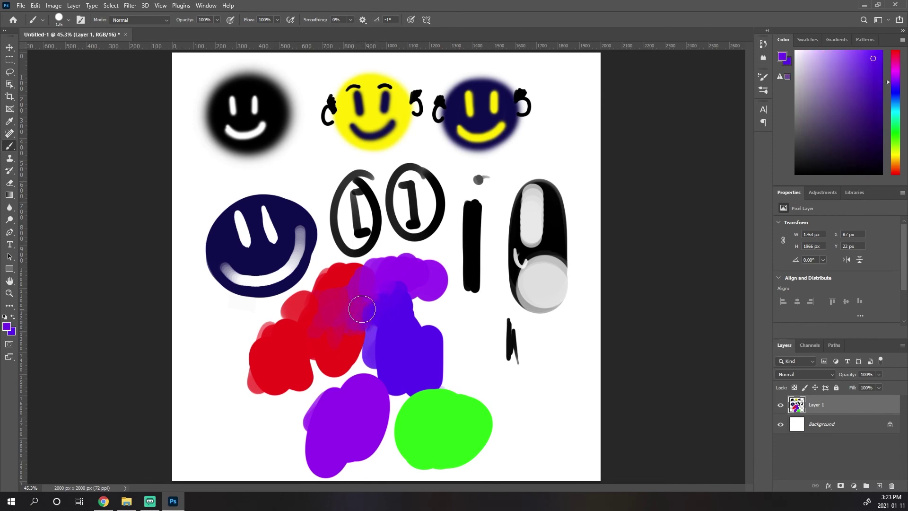
pyautogui.keyDown('alt'); pyautogui.click(362, 316); pyautogui.keyUp('alt')
pyautogui.keyDown('alt'); pyautogui.click(377, 310); pyautogui.keyUp('alt')
pyautogui.keyDown('alt'); pyautogui.click(355, 320); pyautogui.keyUp('alt')
pyautogui.keyDown('alt'); pyautogui.click(367, 328); pyautogui.keyUp('alt')
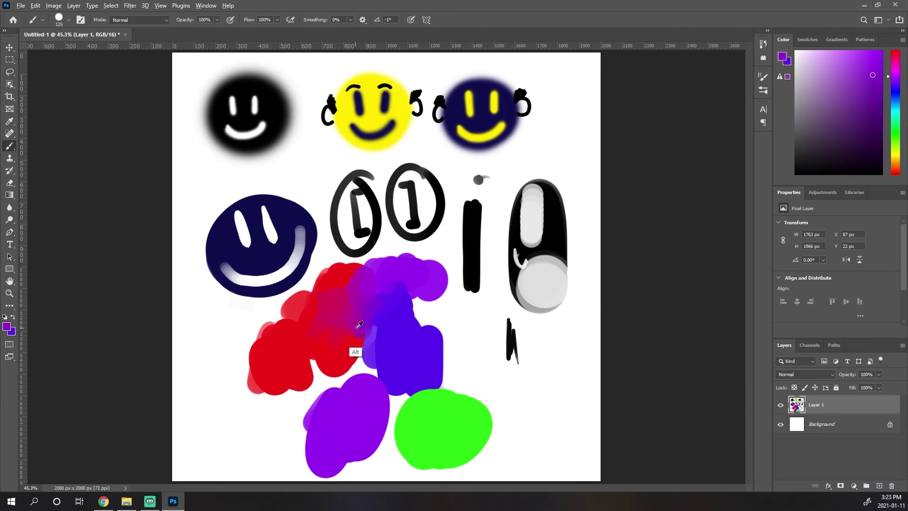
pyautogui.keyDown('alt'); pyautogui.click(350, 347); pyautogui.keyUp('alt')
pyautogui.keyDown('alt'); pyautogui.click(342, 328); pyautogui.keyUp('alt')
pyautogui.keyDown('alt'); pyautogui.click(348, 354); pyautogui.keyUp('alt')
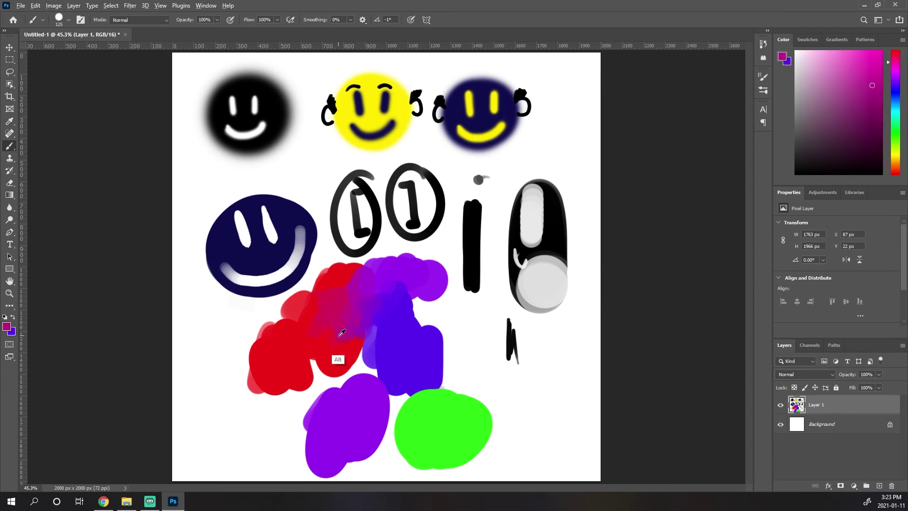
pyautogui.keyDown('alt'); pyautogui.click(342, 330); pyautogui.keyUp('alt')
pyautogui.keyDown('alt'); pyautogui.click(331, 337); pyautogui.keyUp('alt')
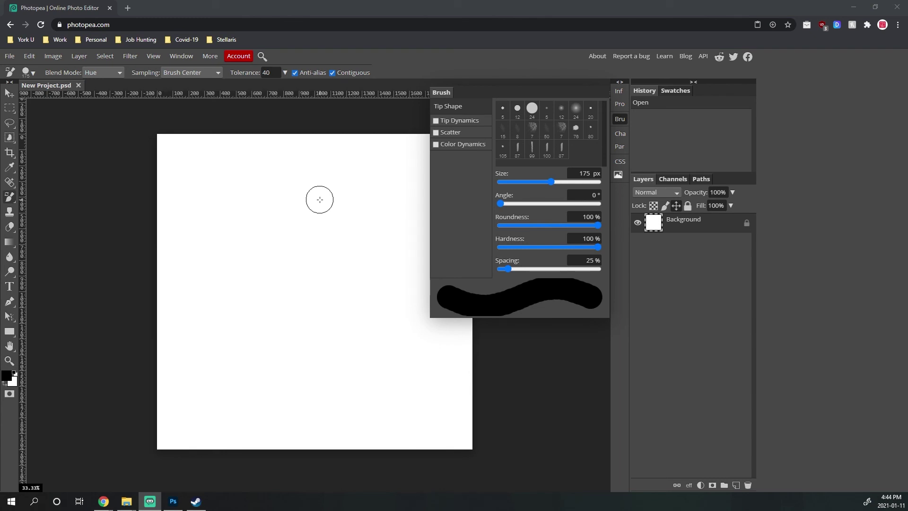
# Draw a black zigzag line on the Photopea canvas with the Pencil.
pyautogui.click(249, 197)
pyautogui.press('b')
pyautogui.press('n')
pyautogui.moveTo(263, 194)
pyautogui.mouseDown()
pyautogui.moveTo(244, 239)
pyautogui.moveTo(316, 270)
pyautogui.mouseUp()
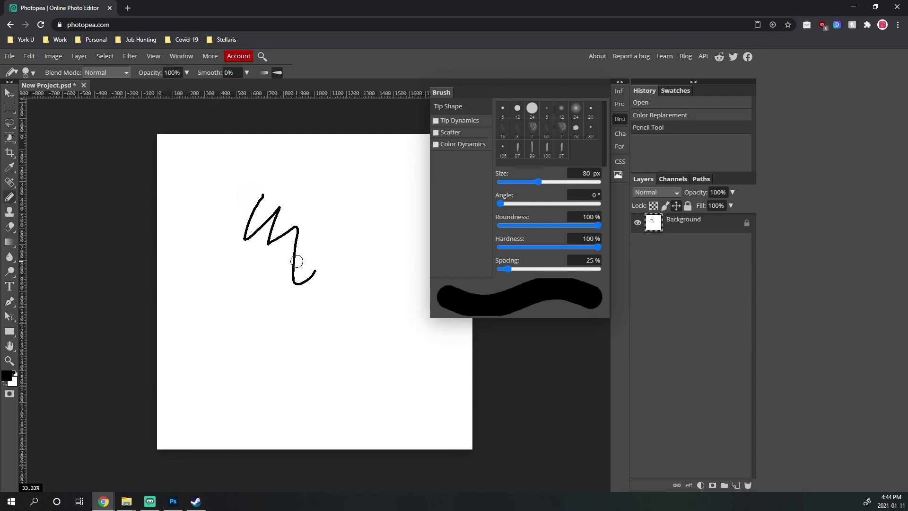
# Erase a diagonal streak, then draw a thick 175 px black pencil stroke across the zigzag.
pyautogui.press('e')
pyautogui.moveTo(365, 194)
pyautogui.mouseDown()
pyautogui.moveTo(168, 303)
pyautogui.moveTo(245, 272)
pyautogui.moveTo(272, 281)
pyautogui.mouseUp()
pyautogui.press('n')
pyautogui.press(']')
pyautogui.press(']')
pyautogui.press(']')
pyautogui.press(']')
pyautogui.press(']')
pyautogui.press(']')
pyautogui.press(']')
pyautogui.press(']')
pyautogui.press('[')
pyautogui.press('[')
pyautogui.press('[')
pyautogui.press('[')
pyautogui.moveTo(342, 188)
pyautogui.mouseDown()
pyautogui.moveTo(331, 230)
pyautogui.moveTo(345, 298)
pyautogui.moveTo(326, 350)
pyautogui.moveTo(303, 298)
pyautogui.mouseUp()
# Keep the pencil colour black and pan the view toward the lower part of the drawing.
pyautogui.press('p')
pyautogui.press('n')
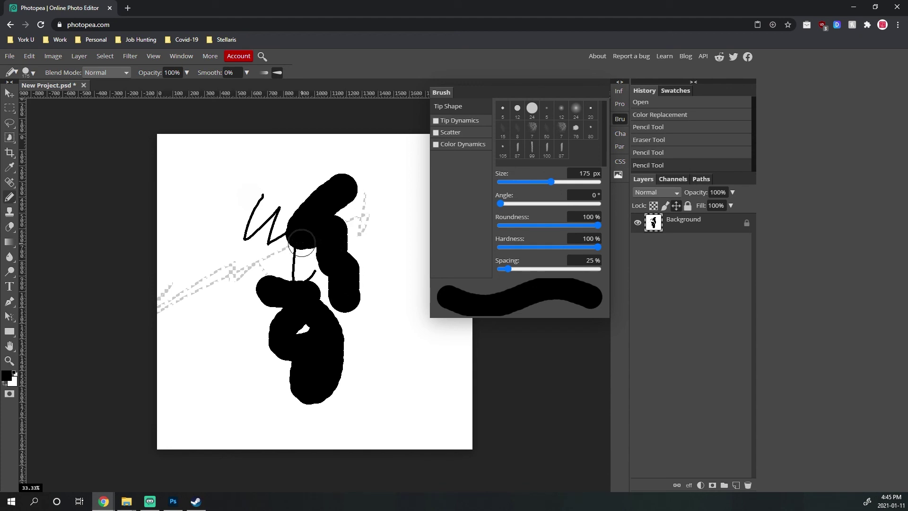
pyautogui.press('x')
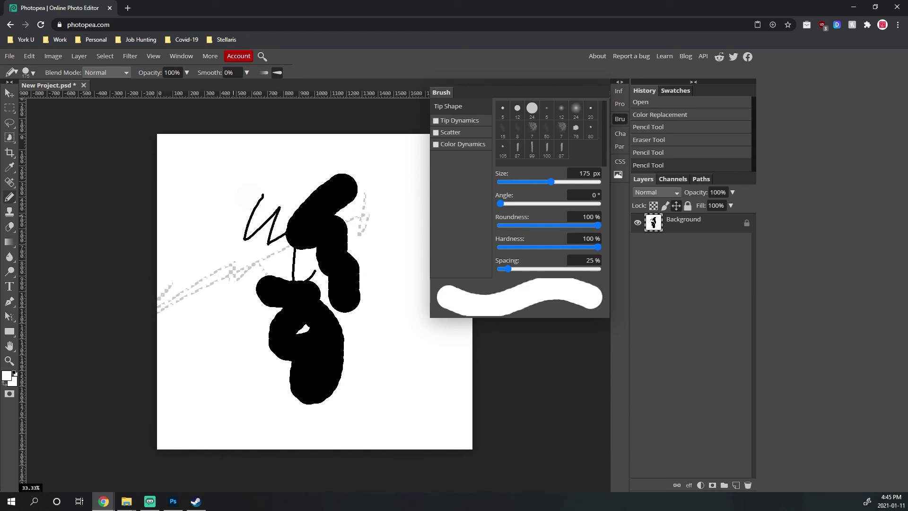
pyautogui.press('x')
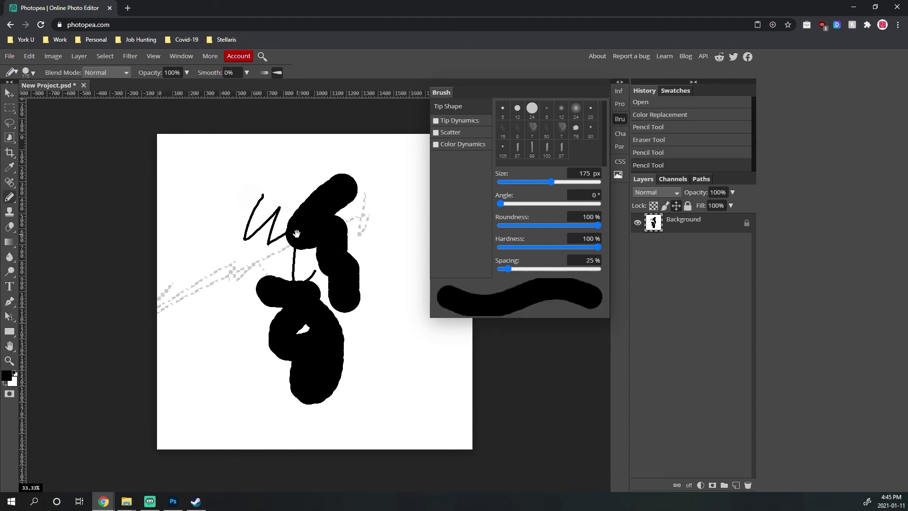
pyautogui.scroll(3, 297, 234)
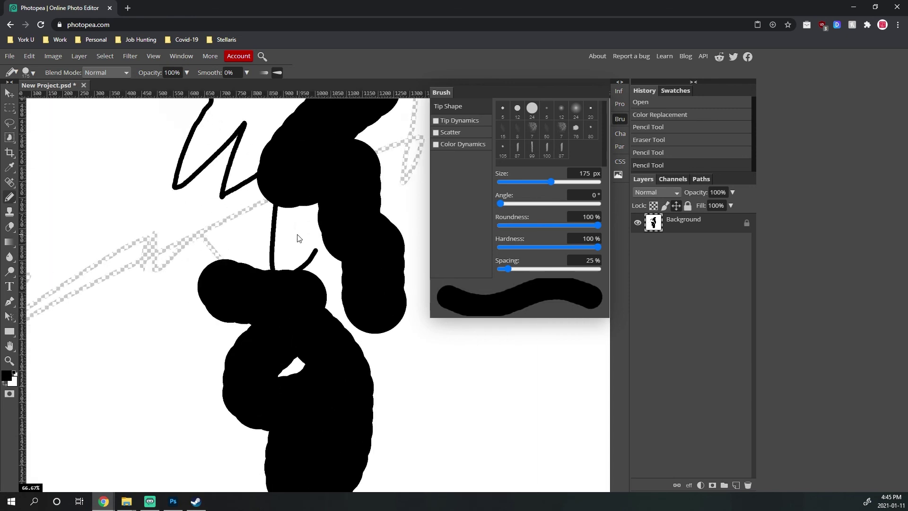
pyautogui.scroll(-2, 297, 238)
pyautogui.scroll(2, 297, 238)
pyautogui.scroll(-3, 297, 238)
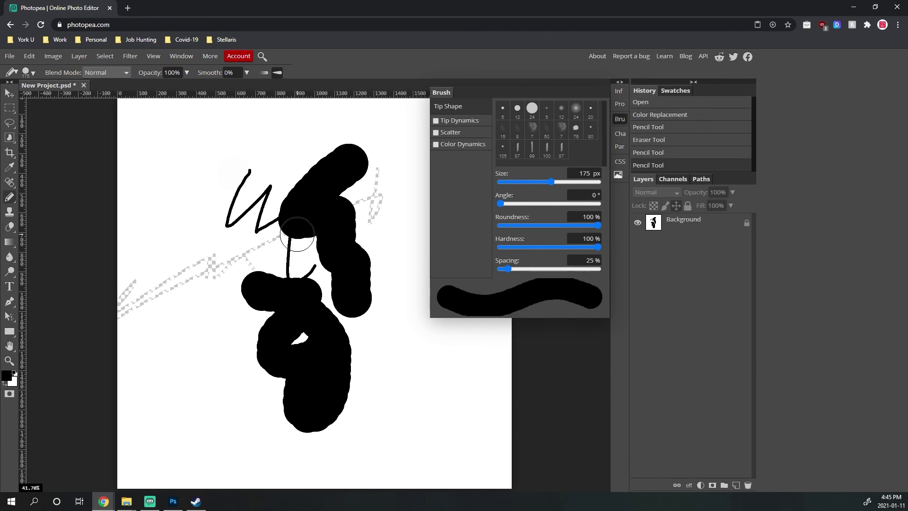
pyautogui.scroll(2, 297, 234)
pyautogui.moveTo(297, 233)
pyautogui.mouseDown()
pyautogui.moveTo(360, 314)
pyautogui.moveTo(271, 360)
pyautogui.moveTo(290, 277)
pyautogui.moveTo(248, 152)
pyautogui.moveTo(438, 235)
pyautogui.moveTo(87, 227)
pyautogui.mouseUp()
# Show the Brush panel and choose the 5 px hard round tip after trying bristle presets.
pyautogui.click(179, 56)
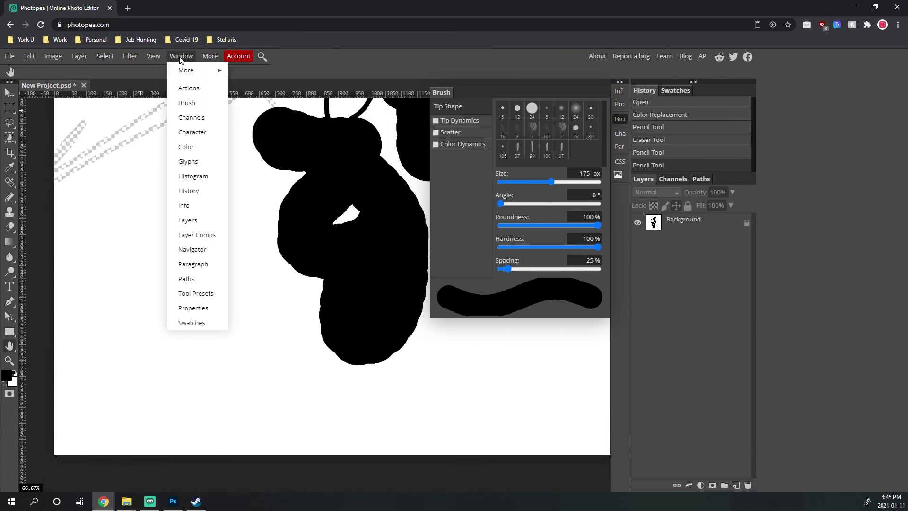
pyautogui.click(197, 100)
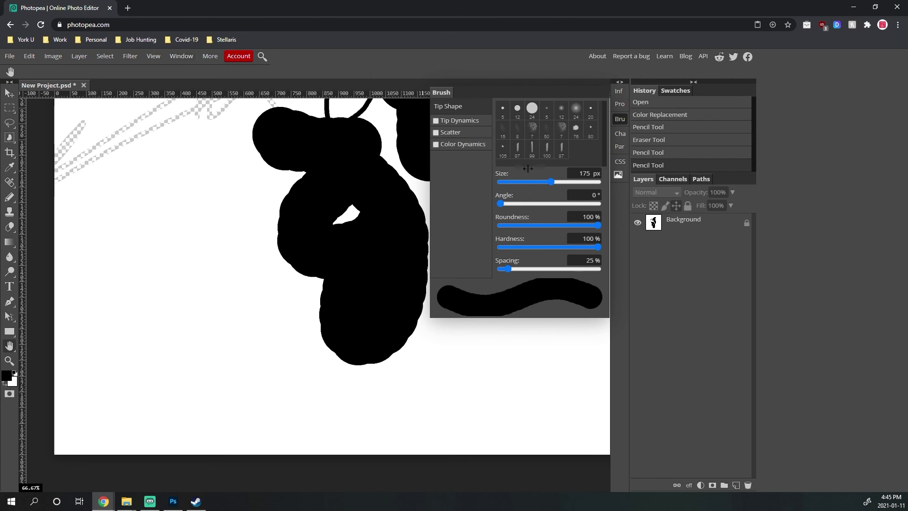
pyautogui.click(504, 131)
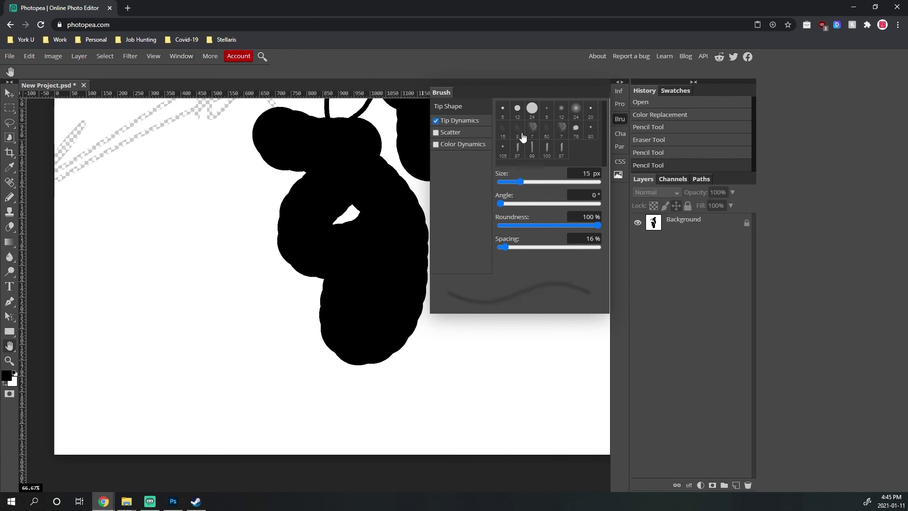
pyautogui.click(517, 148)
pyautogui.click(503, 108)
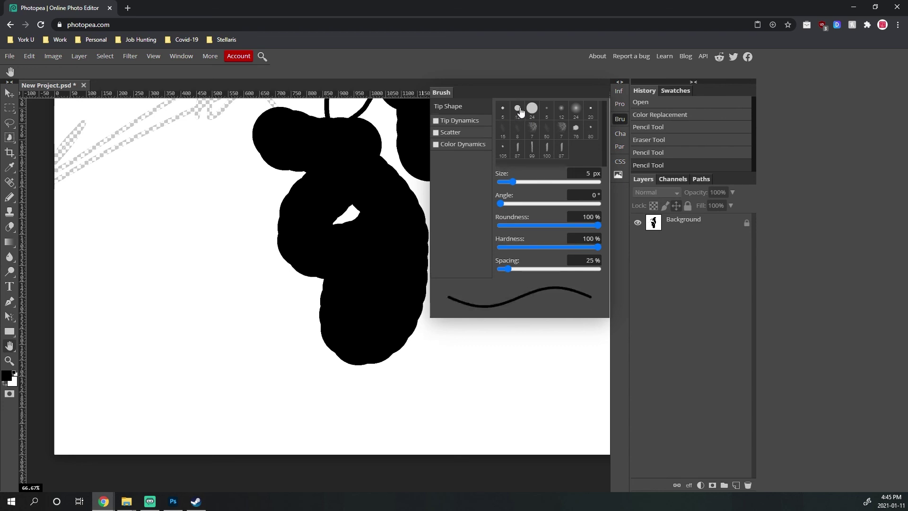
# Try Tip Dynamics, Scatter and Color Dynamics, then leave all three switched off.
pyautogui.click(435, 120)
pyautogui.click(436, 132)
pyautogui.click(447, 134)
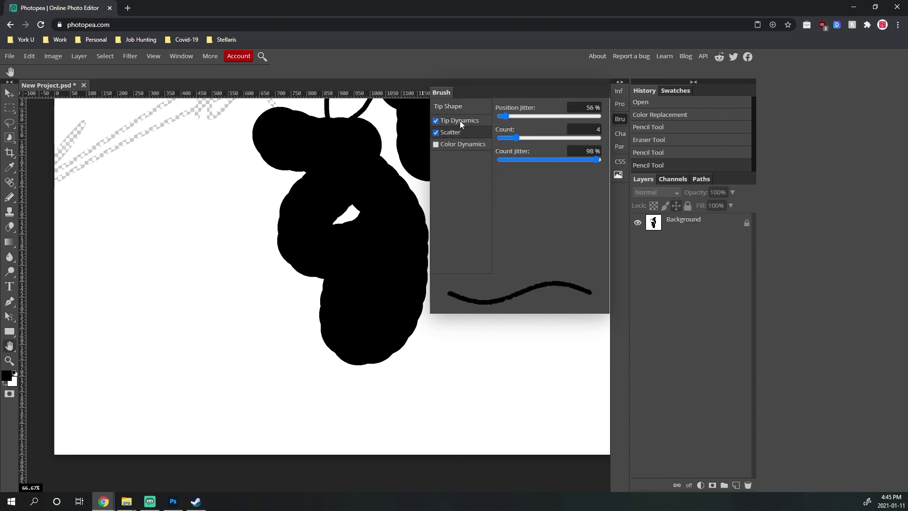
pyautogui.click(436, 132)
pyautogui.click(436, 144)
pyautogui.click(450, 143)
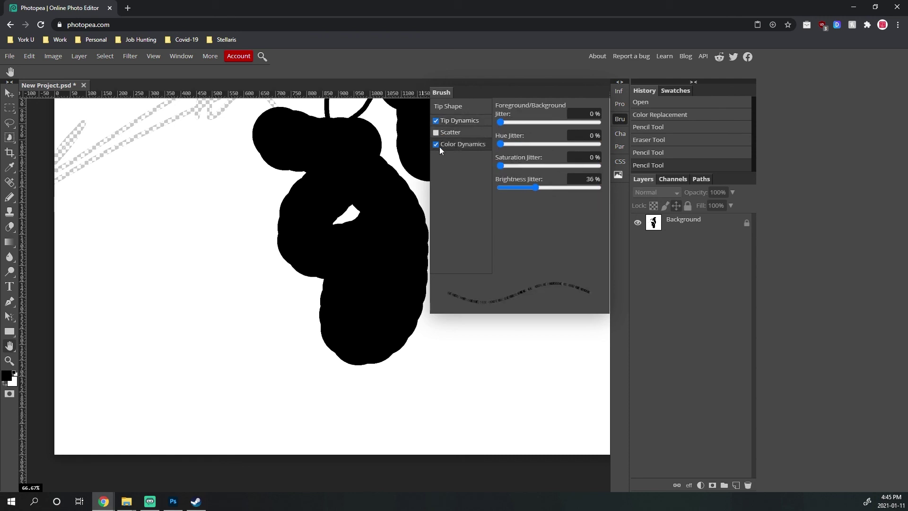
pyautogui.click(436, 144)
pyautogui.click(436, 121)
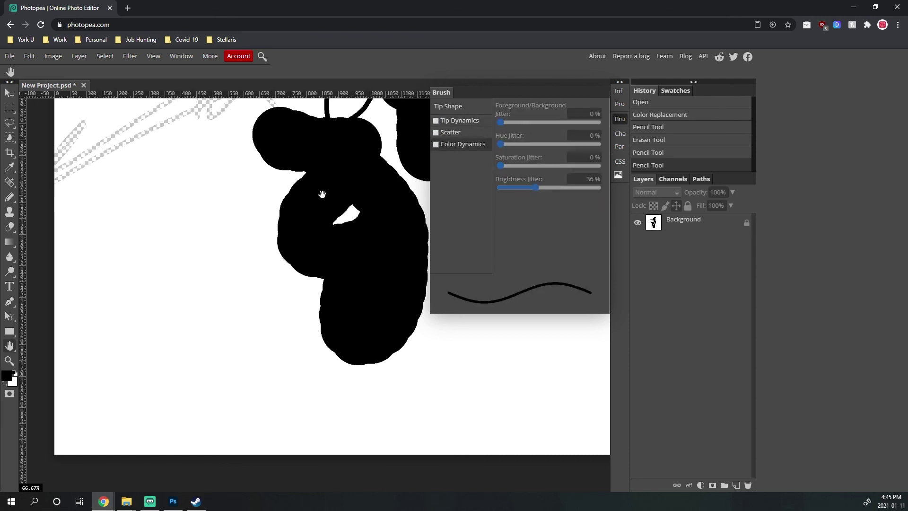
# Paint a thin black stroke, then thicker black loops beside the blob and along the bottom.
pyautogui.press('b')
pyautogui.moveTo(206, 242)
pyautogui.mouseDown()
pyautogui.moveTo(187, 260)
pyautogui.moveTo(176, 320)
pyautogui.moveTo(258, 308)
pyautogui.moveTo(335, 377)
pyautogui.mouseUp()
pyautogui.press(']')
pyautogui.press(']')
pyautogui.press(']')
pyautogui.press(']')
pyautogui.press(']')
pyautogui.press(']')
pyautogui.moveTo(182, 212)
pyautogui.mouseDown()
pyautogui.moveTo(227, 240)
pyautogui.moveTo(126, 227)
pyautogui.moveTo(194, 341)
pyautogui.moveTo(272, 225)
pyautogui.moveTo(140, 364)
pyautogui.moveTo(187, 381)
pyautogui.moveTo(400, 402)
pyautogui.mouseUp()
pyautogui.moveTo(527, 365)
pyautogui.mouseDown()
pyautogui.moveTo(355, 415)
pyautogui.moveTo(298, 395)
pyautogui.moveTo(331, 401)
pyautogui.mouseUp()
# Paint a grey-banded stroke with Color Dynamics on, then a black loop with it off.
pyautogui.click(436, 144)
pyautogui.moveTo(287, 181)
pyautogui.mouseDown()
pyautogui.moveTo(205, 167)
pyautogui.moveTo(152, 187)
pyautogui.moveTo(265, 264)
pyautogui.moveTo(278, 261)
pyautogui.mouseUp()
pyautogui.click(436, 144)
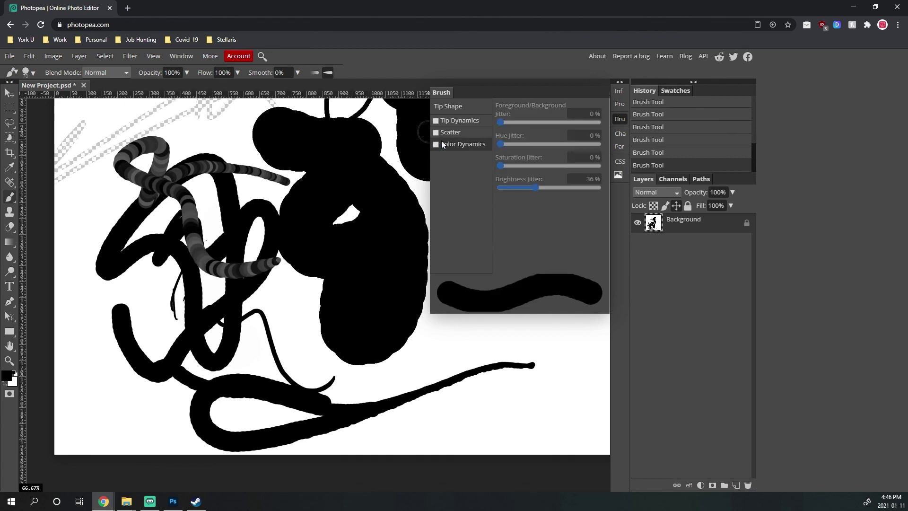
pyautogui.moveTo(446, 361)
pyautogui.mouseDown()
pyautogui.moveTo(520, 405)
pyautogui.moveTo(343, 394)
pyautogui.mouseUp()
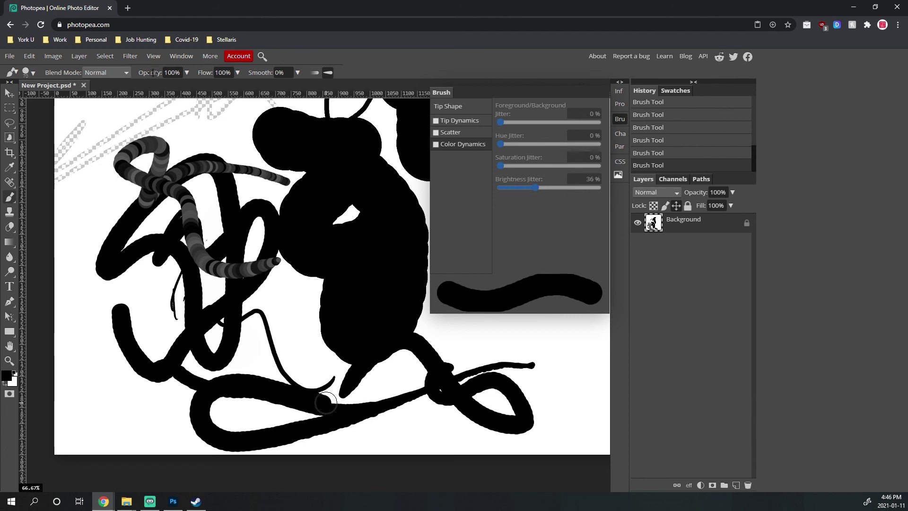
# Set brush opacity to 80% and paint a black upper stroke and a grey left-side stroke.
pyautogui.moveTo(187, 73)
pyautogui.mouseDown()
pyautogui.moveTo(173, 77)
pyautogui.moveTo(201, 83)
pyautogui.mouseUp()
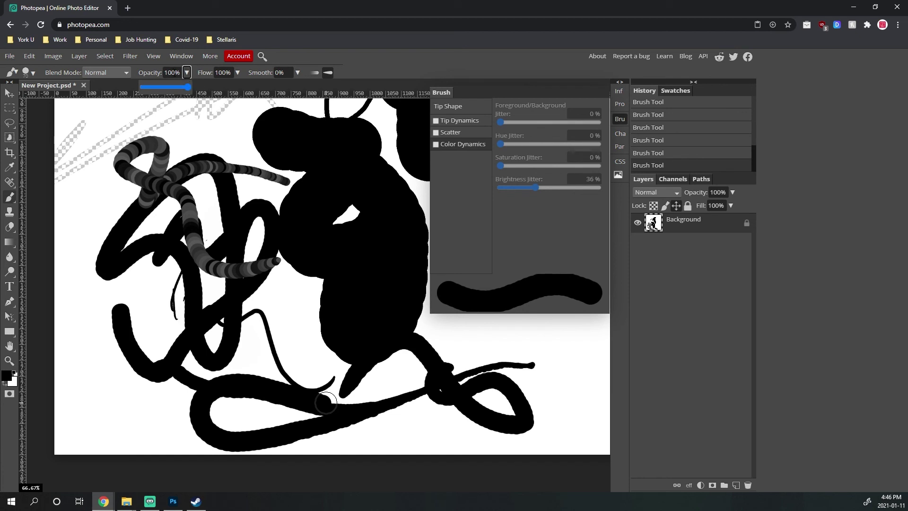
pyautogui.click(172, 72)
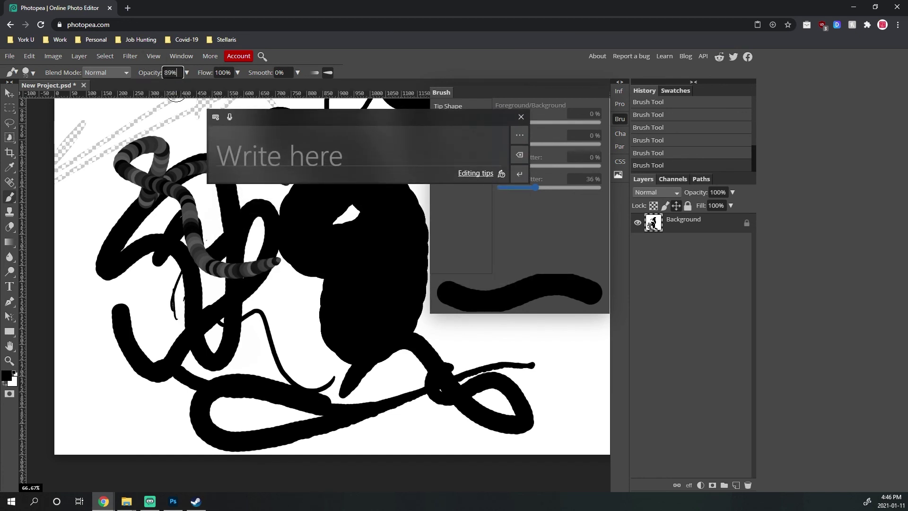
pyautogui.click(521, 117)
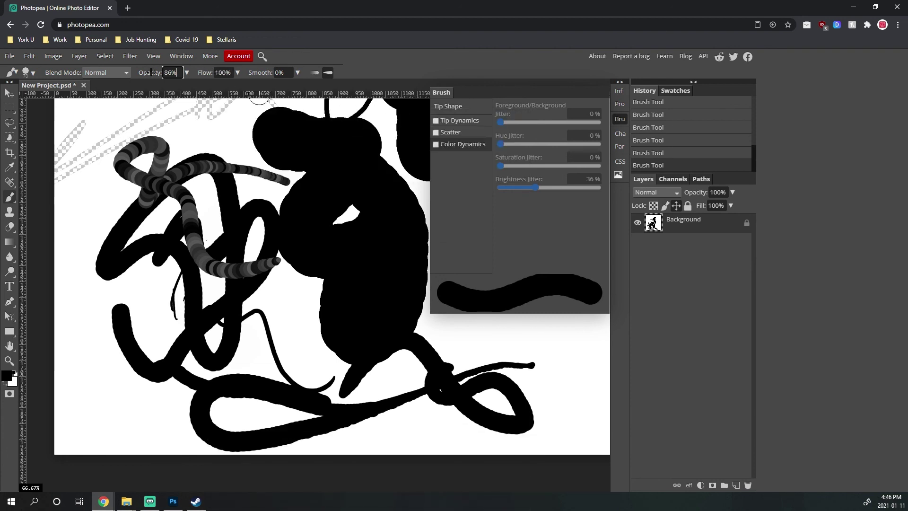
pyautogui.moveTo(170, 152)
pyautogui.mouseDown()
pyautogui.moveTo(205, 142)
pyautogui.moveTo(287, 167)
pyautogui.mouseUp()
pyautogui.press('8')
pyautogui.moveTo(85, 206)
pyautogui.mouseDown()
pyautogui.moveTo(89, 375)
pyautogui.moveTo(111, 410)
pyautogui.mouseUp()
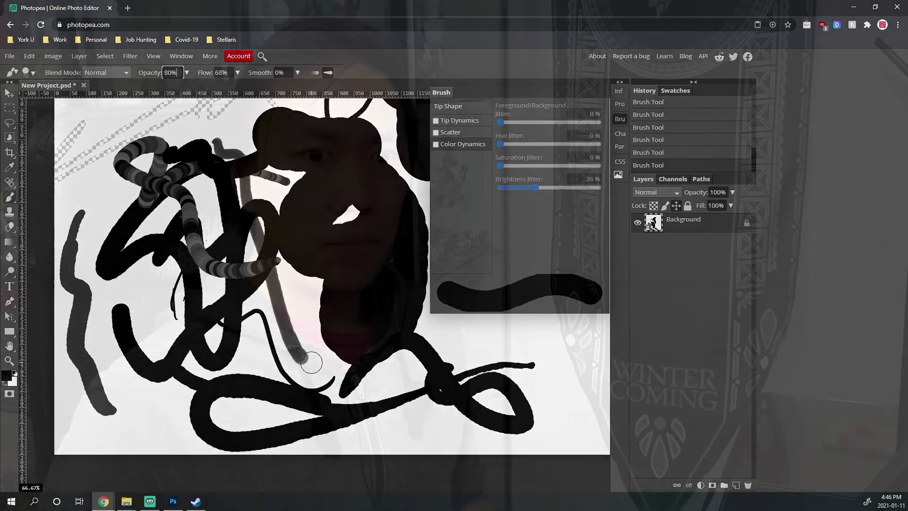